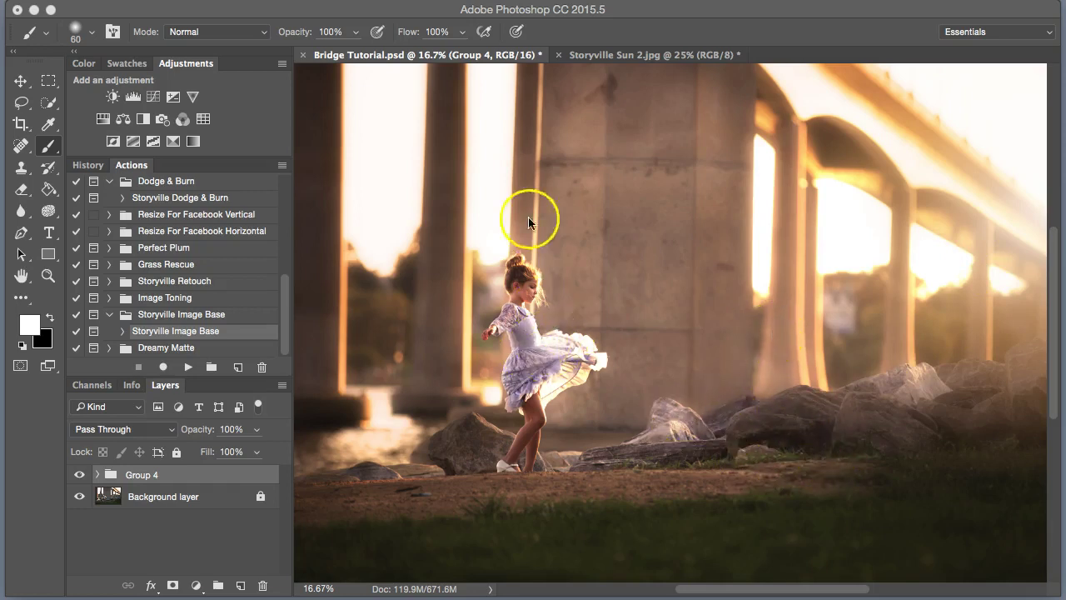
- Compare the warm Group 4 edit on and off, then delete Group 4
left_click(79, 475)
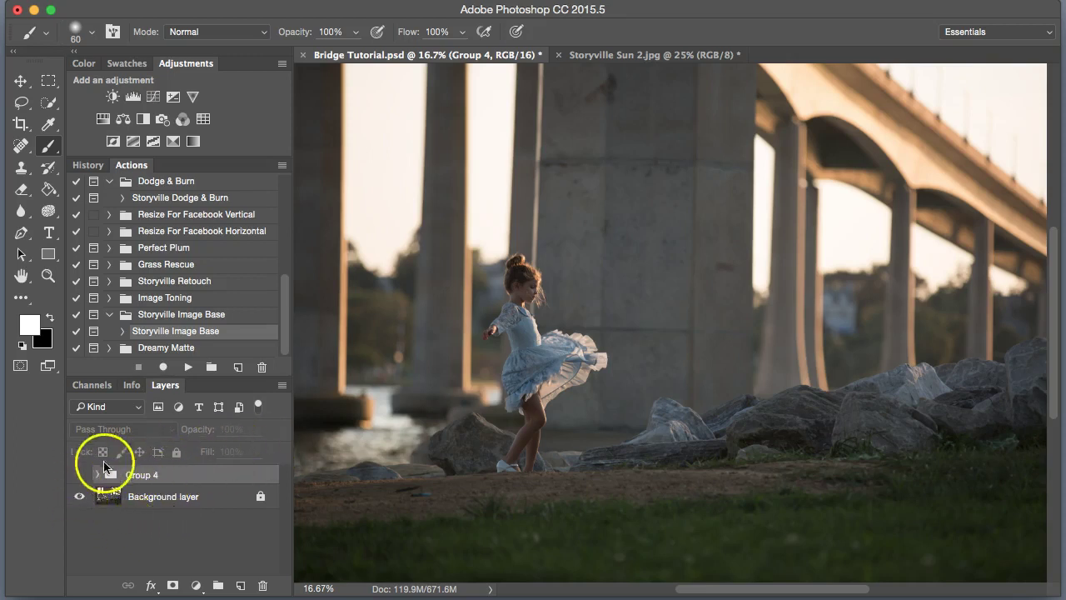
left_click(78, 476)
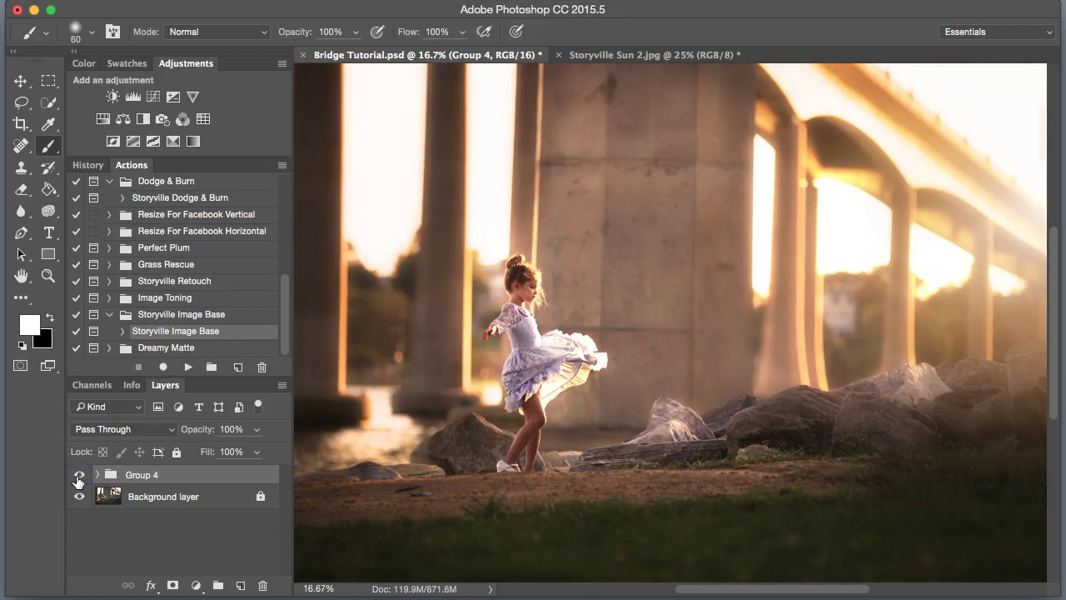
left_click(77, 476)
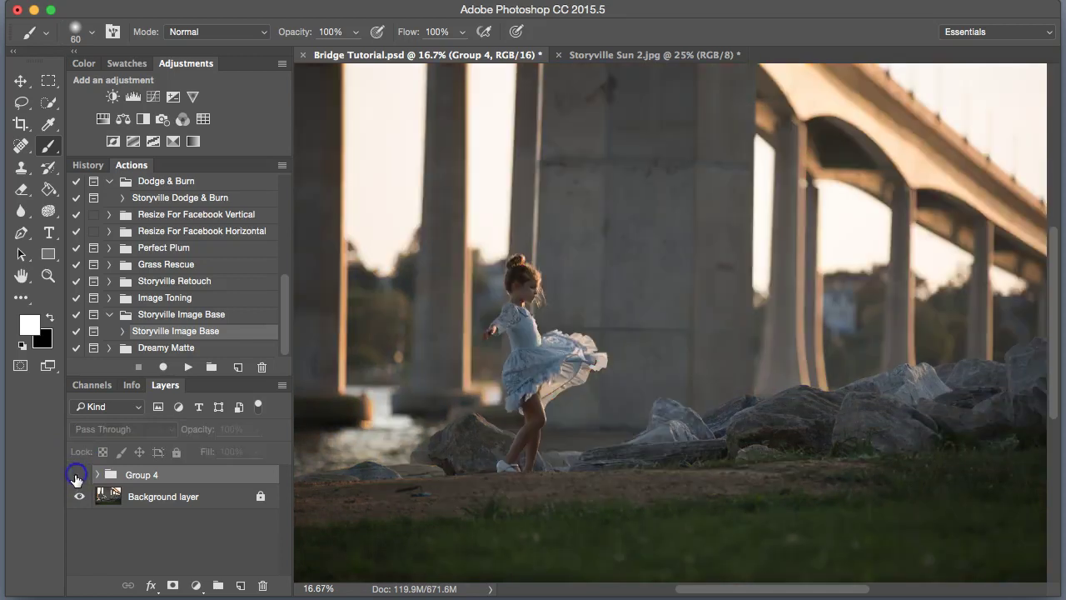
left_click(84, 476)
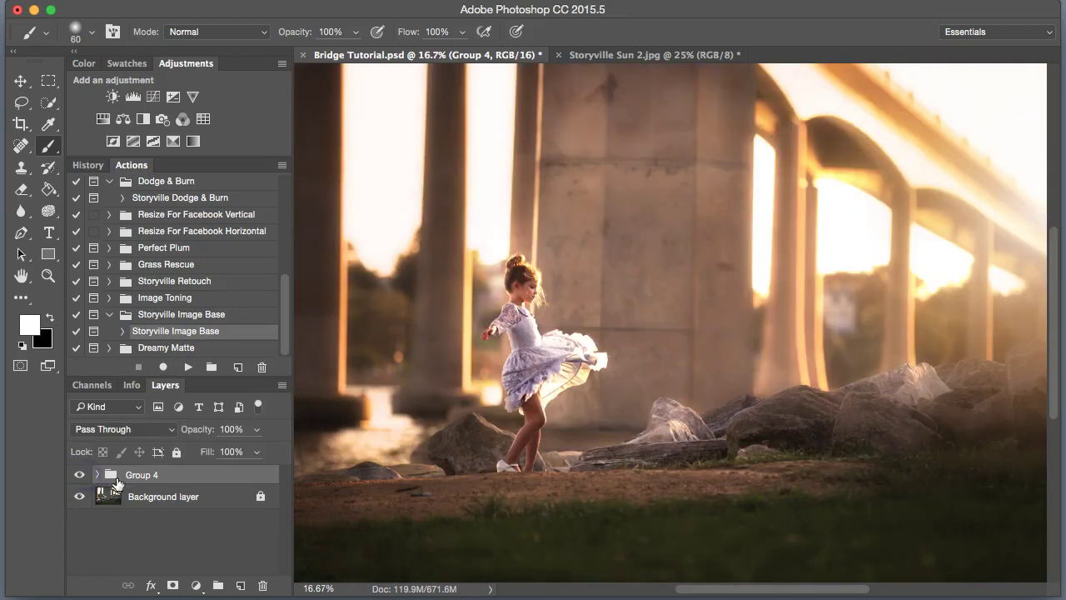
left_click(138, 476)
left_click_drag(167, 477, 262, 583)
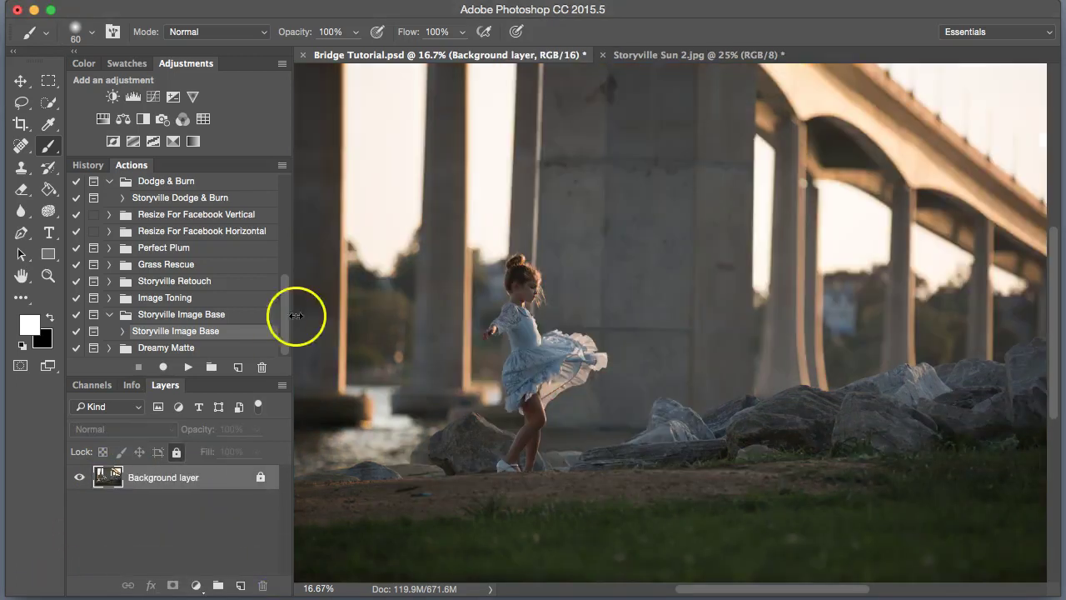
- Run the Storyville Image Base action and turn off its Darken Edges layer
left_click(188, 366)
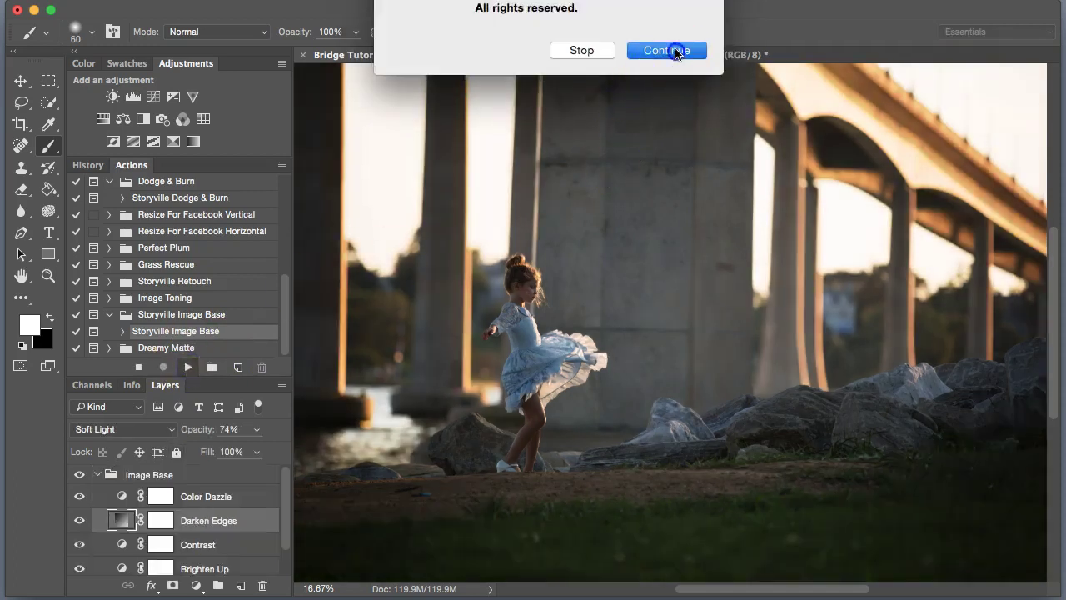
left_click(674, 50)
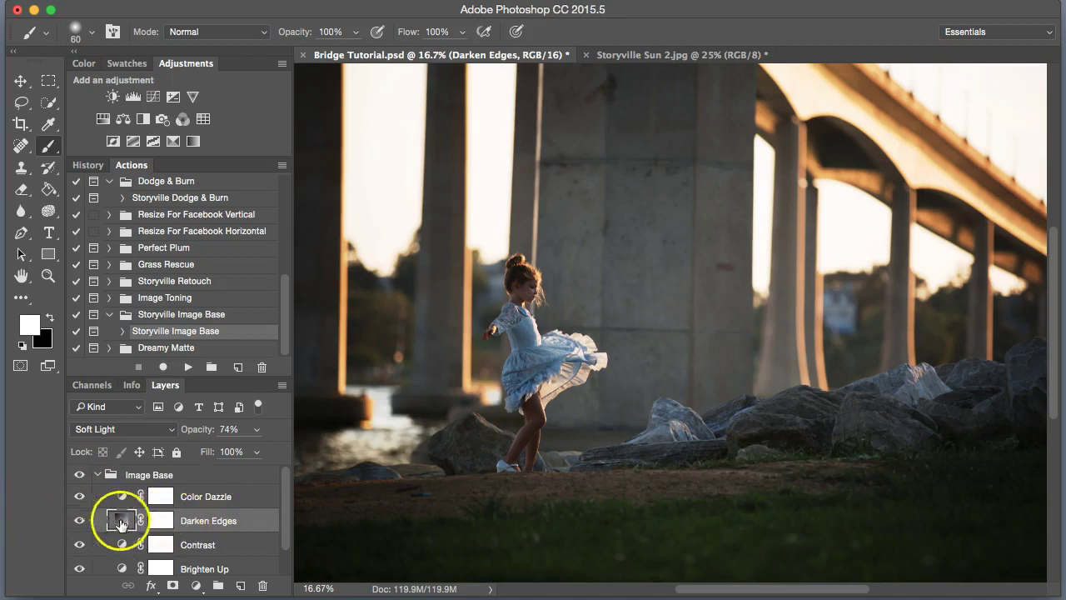
left_click(78, 523)
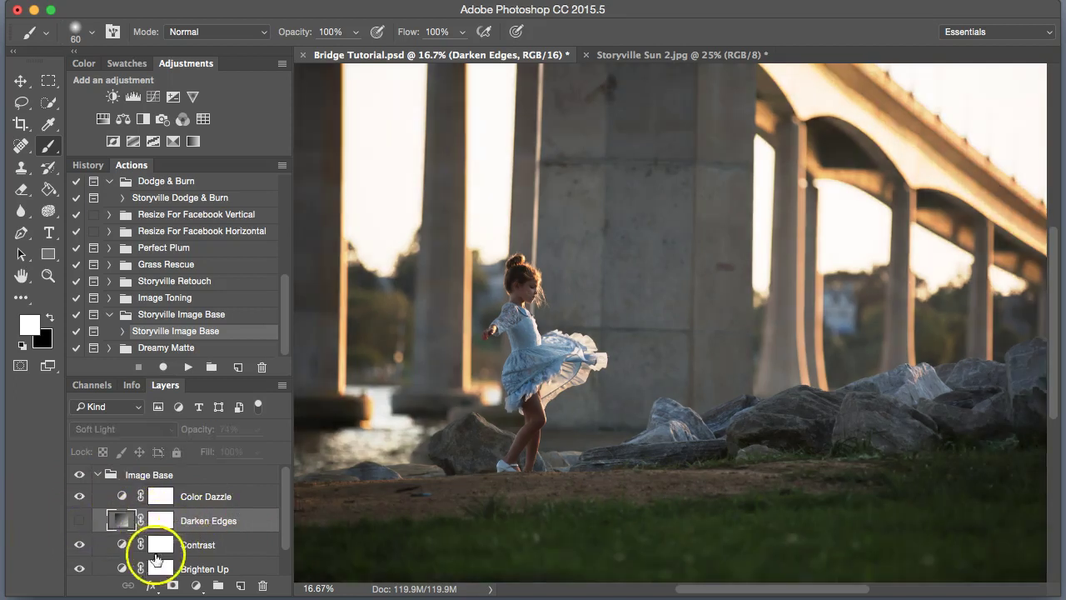
- Duplicate the Brighten Up layer and invert the copy's mask to hide its brightening
left_click(120, 566)
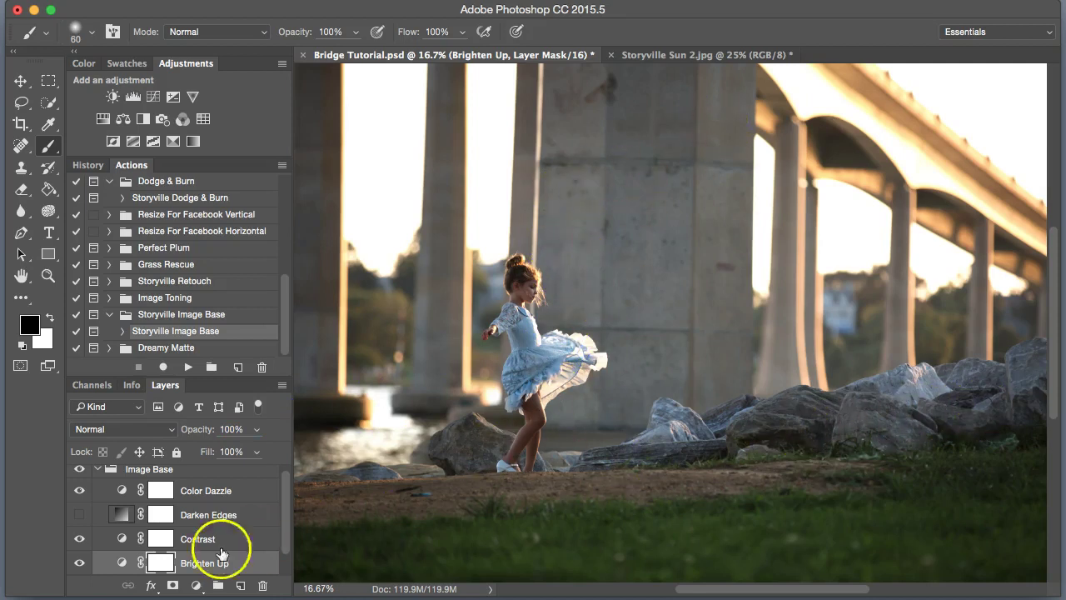
left_click_drag(286, 524, 281, 542)
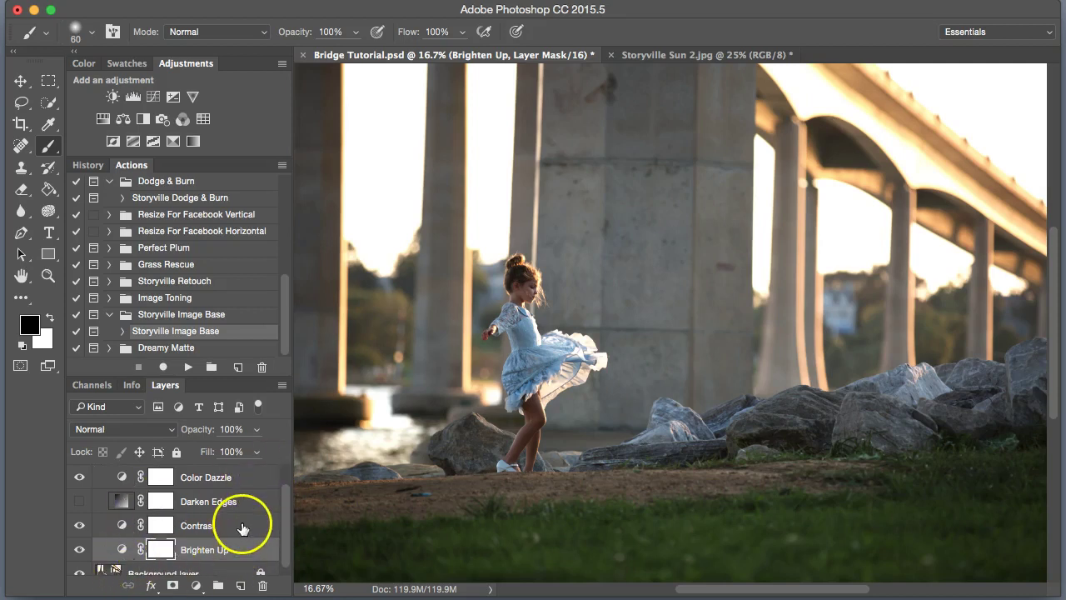
key("super+j")
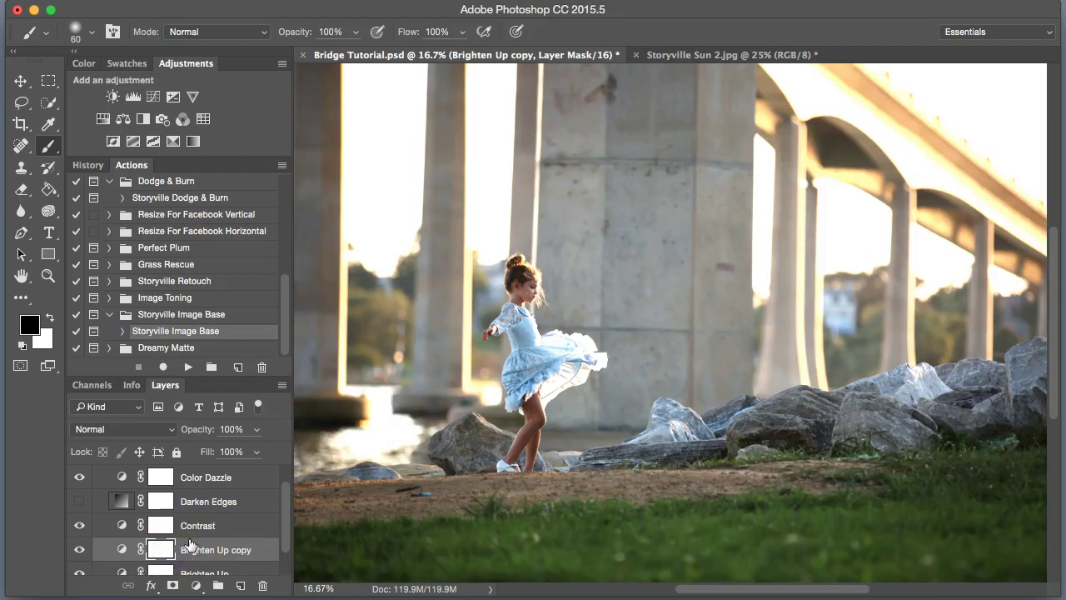
key("super+i")
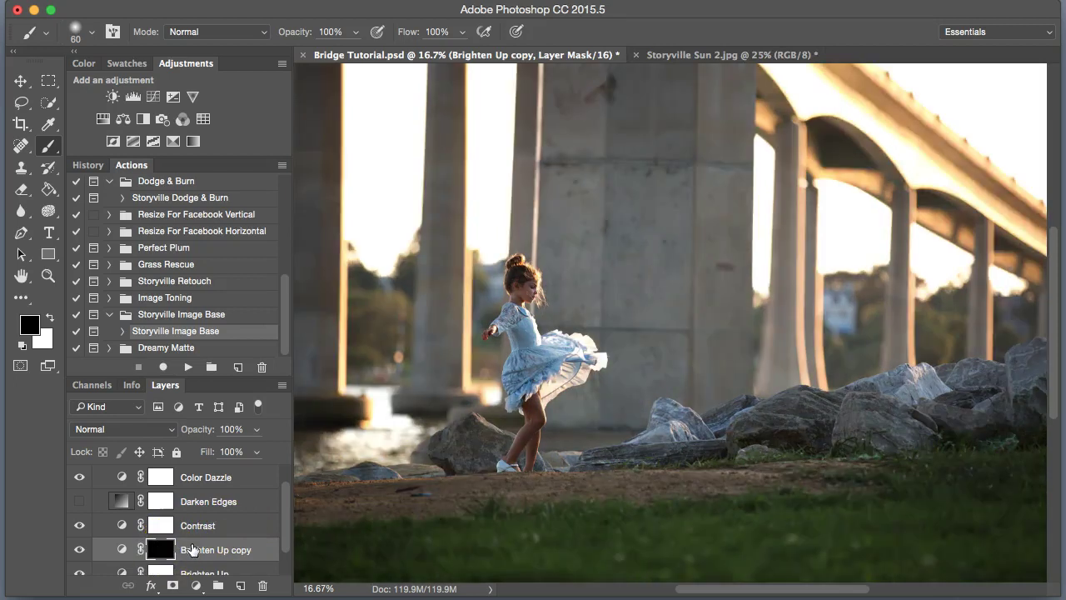
- Paint white over the rocks and ground with a 400–500 brush, then set the copy to 40% opacity
left_click(49, 317)
key("bracketright")
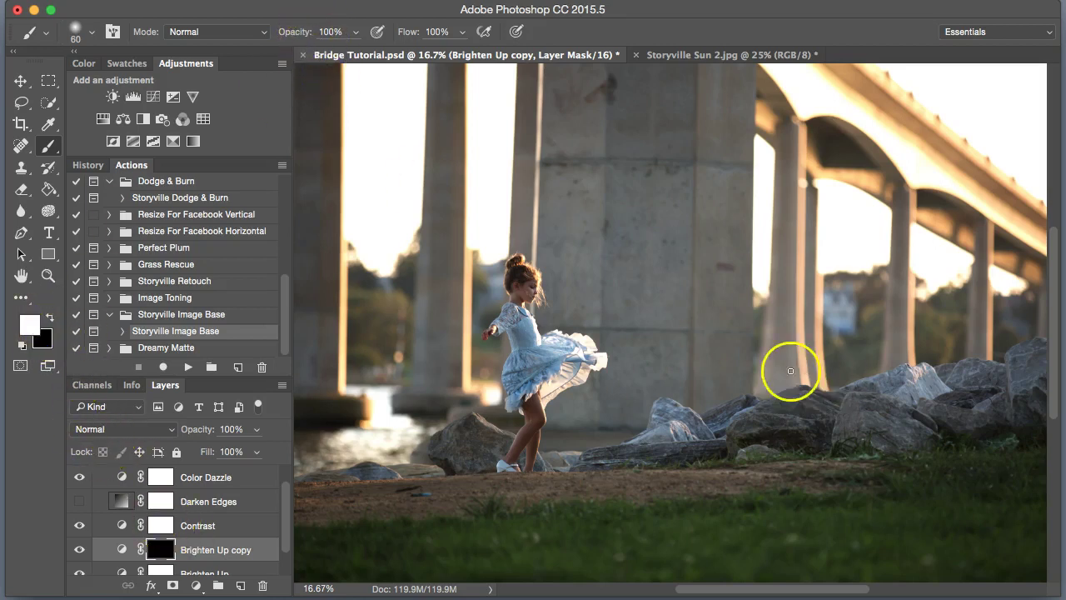
mouse_move(849, 363)
left_mouse_down()
mouse_move(884, 383)
mouse_move(914, 378)
mouse_move(910, 387)
mouse_move(978, 385)
left_mouse_up()
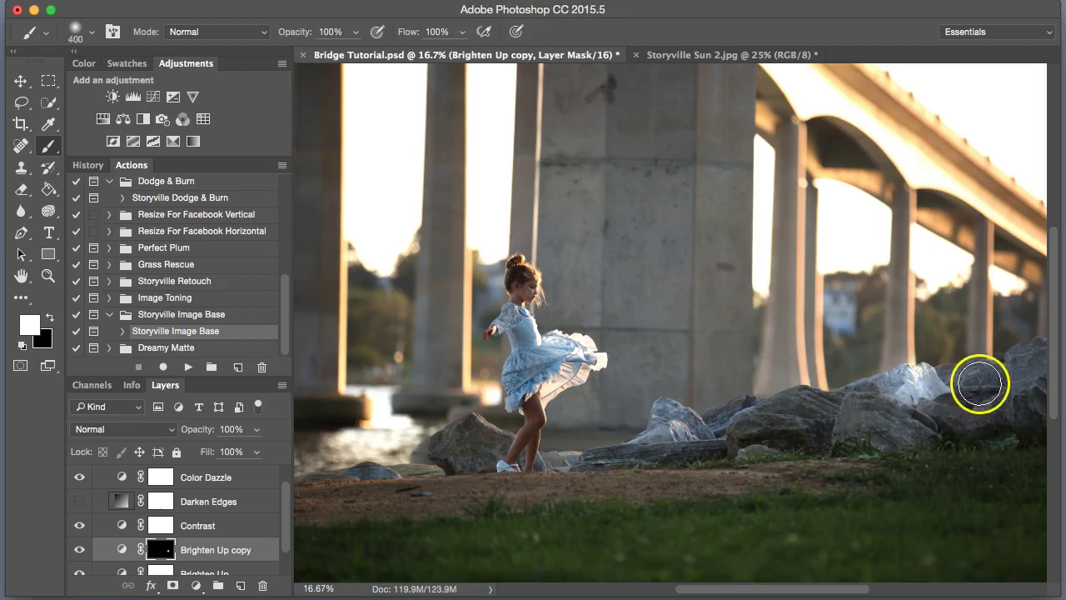
left_click(706, 416)
left_click_drag(706, 417, 673, 422)
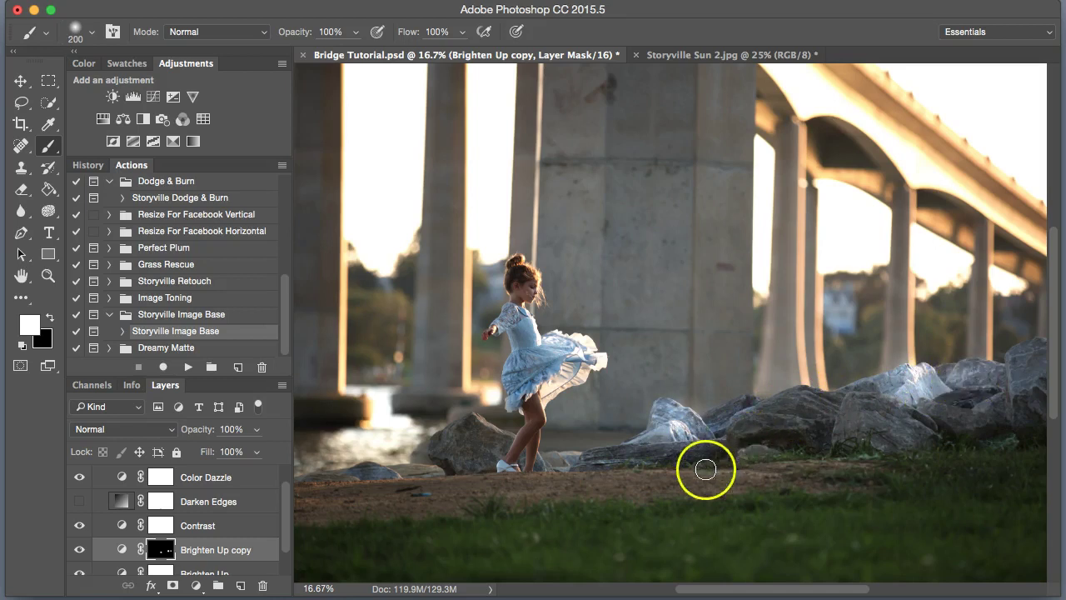
mouse_move(707, 468)
left_mouse_down()
mouse_move(721, 471)
mouse_move(502, 492)
mouse_move(447, 485)
mouse_move(342, 503)
left_mouse_up()
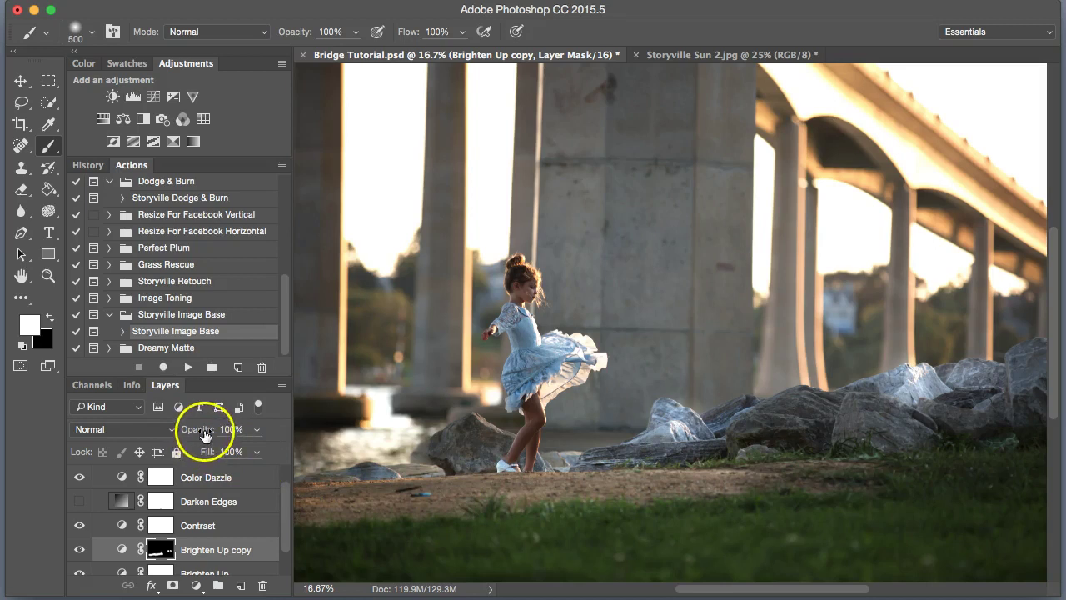
left_click_drag(209, 431, 133, 423)
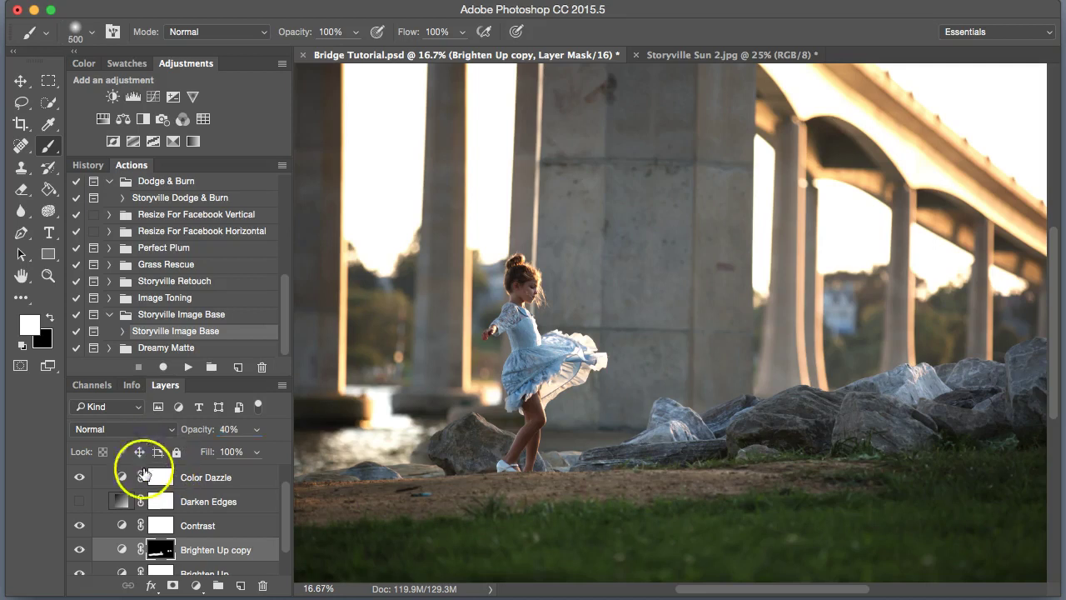
- Collapse the Image Base group and toggle its visibility twice to compare before and after
left_click(281, 526)
scroll(250, 508, "up", 1)
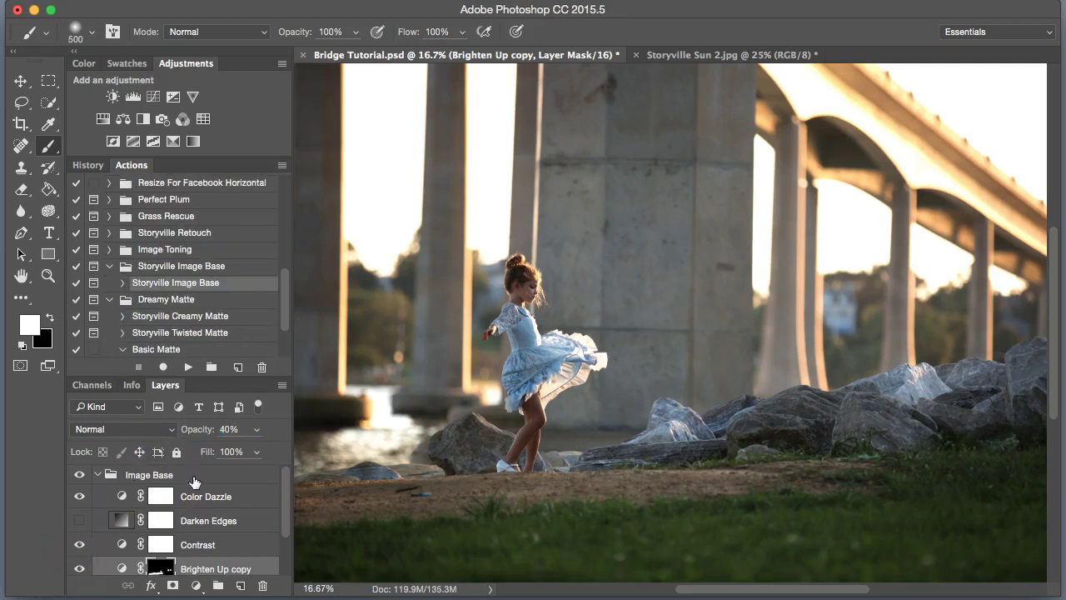
left_click(100, 475)
left_click(79, 474)
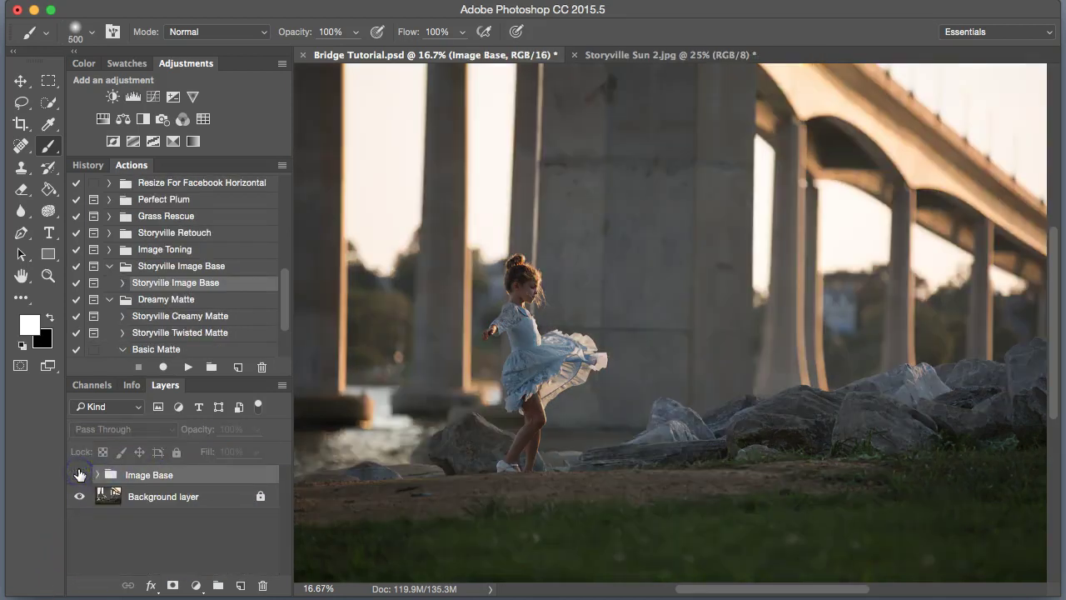
left_click(79, 474)
left_click(79, 474)
left_click(79, 475)
left_click(112, 486)
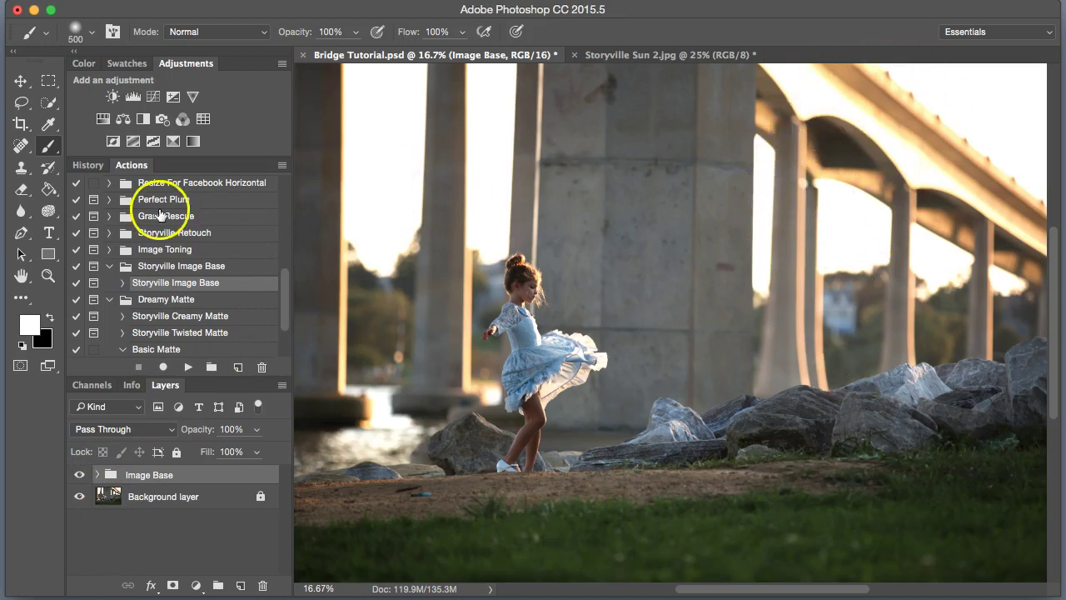
left_click_drag(282, 315, 278, 351)
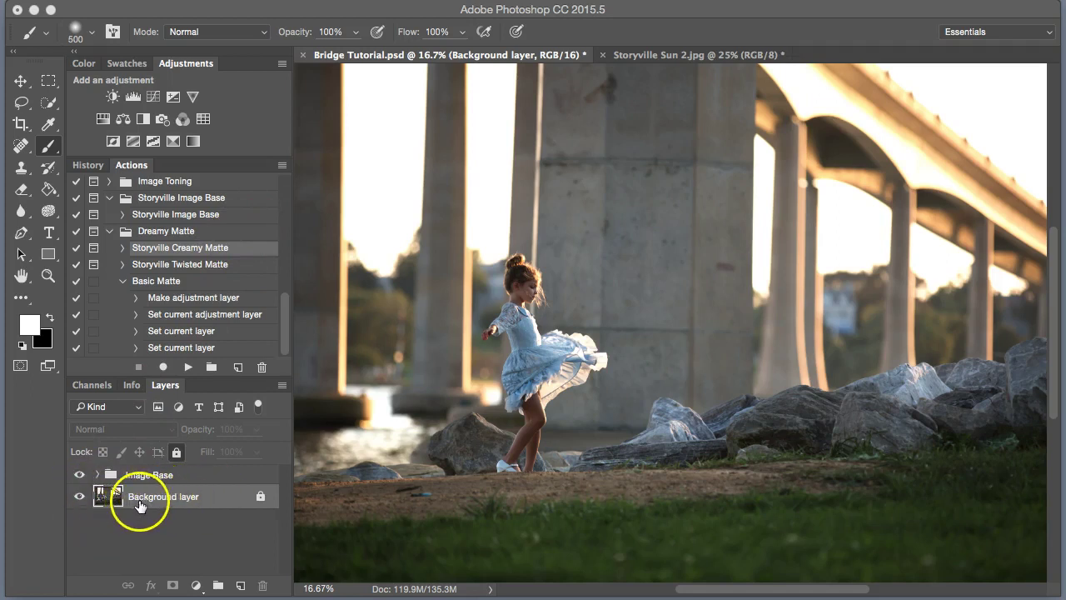
- Play the Storyville Creamy Matte action and continue past the copyright notice
left_click_drag(139, 506, 340, 442)
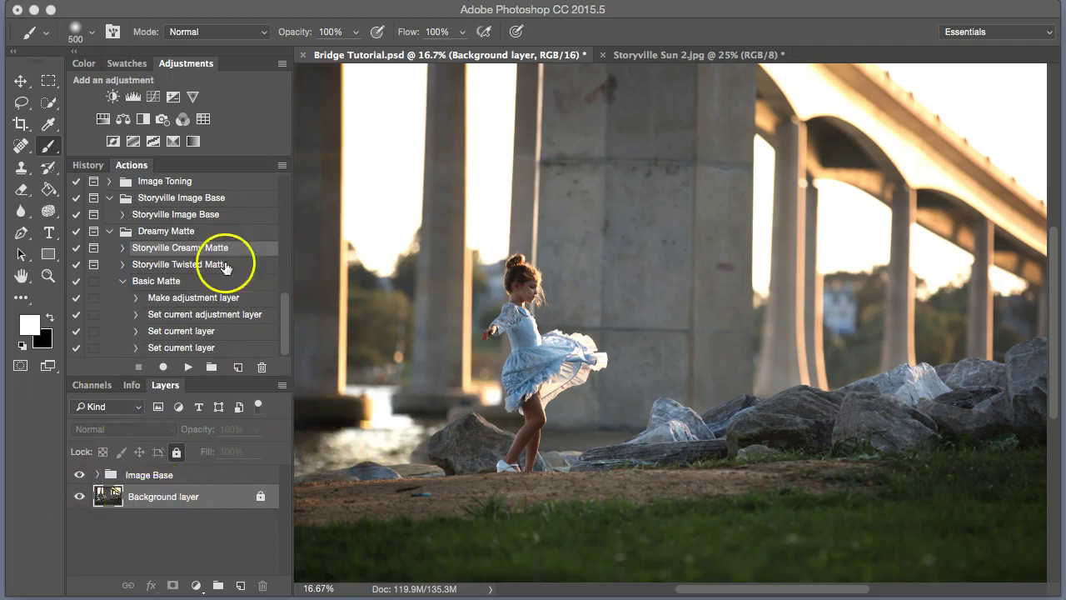
left_click(188, 368)
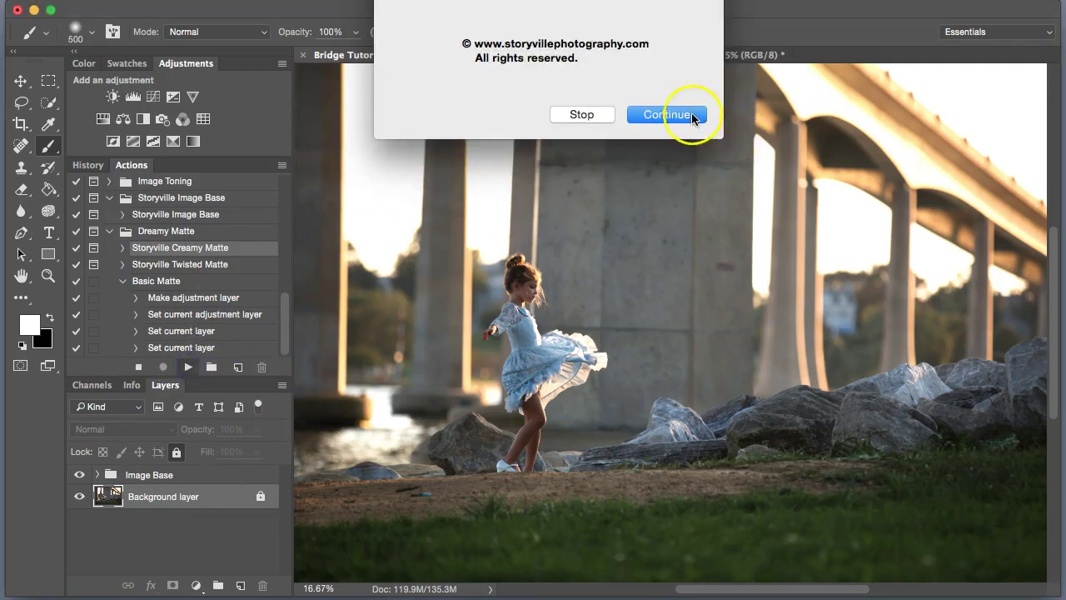
left_click(666, 115)
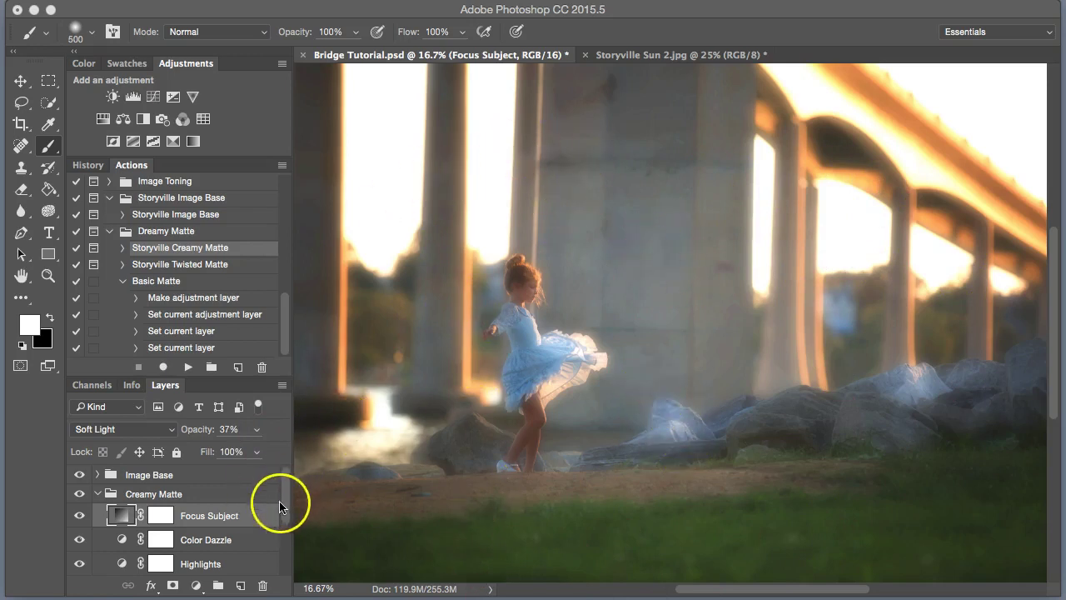
left_click_drag(282, 497, 275, 542)
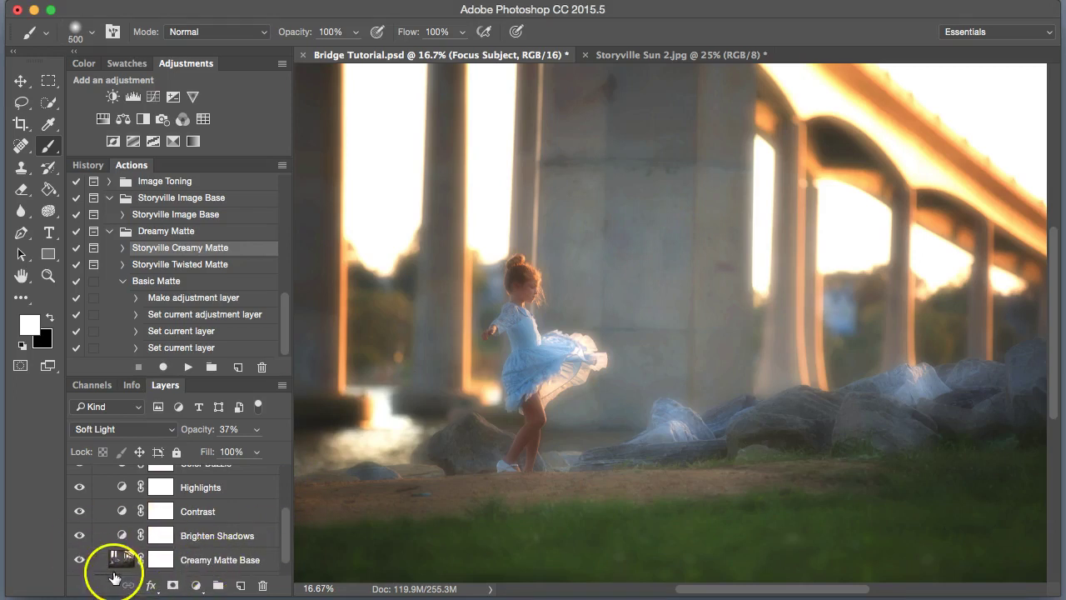
- Paint black on the Creamy Matte Base mask over the girl's dress and lower legs
left_click(163, 562)
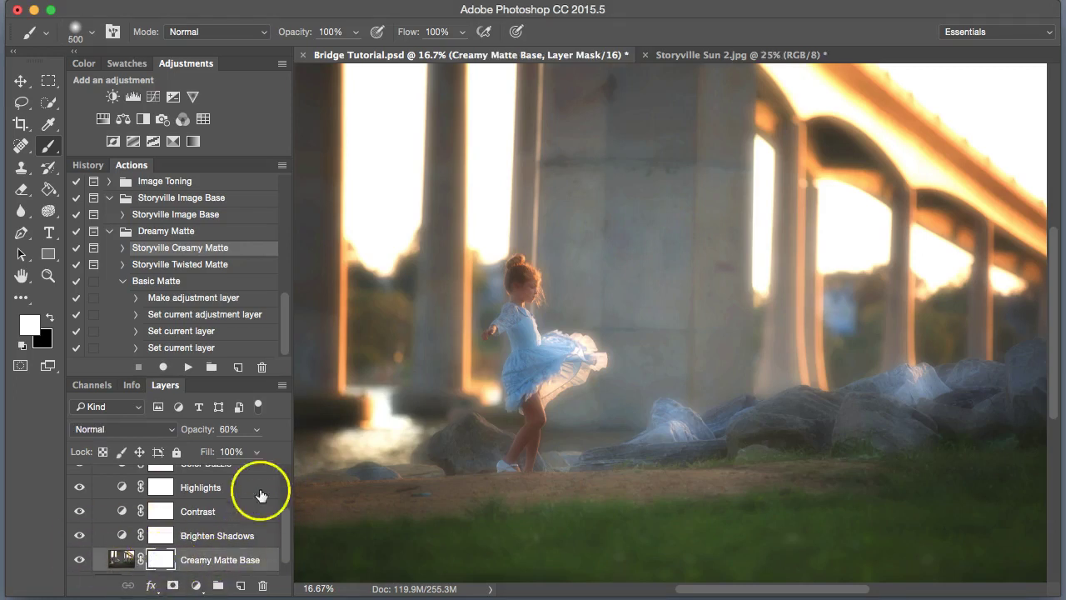
key("x")
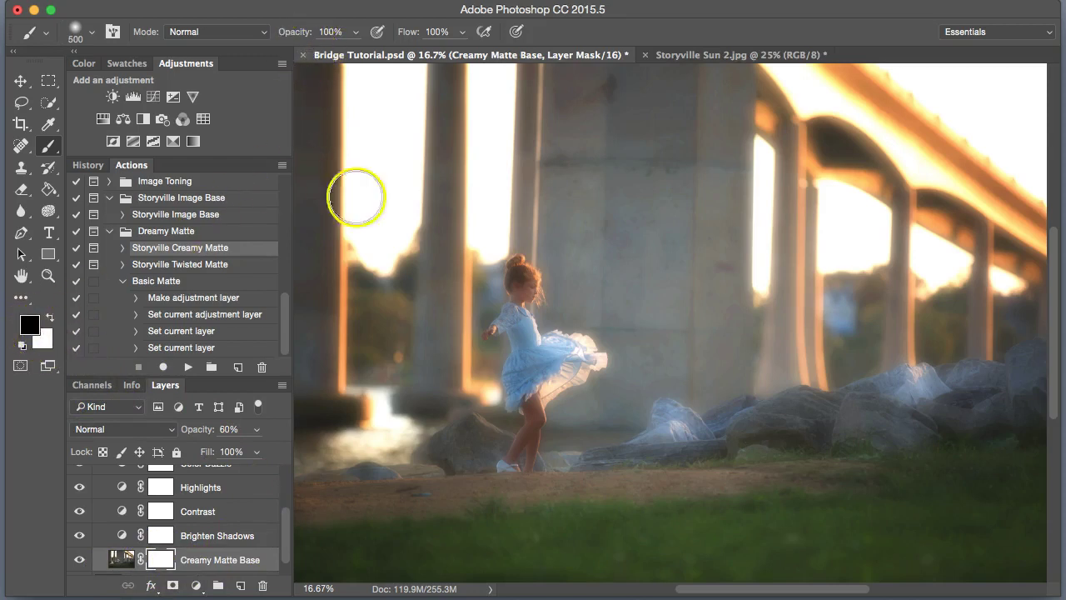
key("bracketright")
key("bracketright")
key("bracketright")
key("bracketright")
key("bracketright")
key("bracketright")
key("bracketright")
key("bracketright")
key("bracketright")
key("bracketright")
key("bracketright")
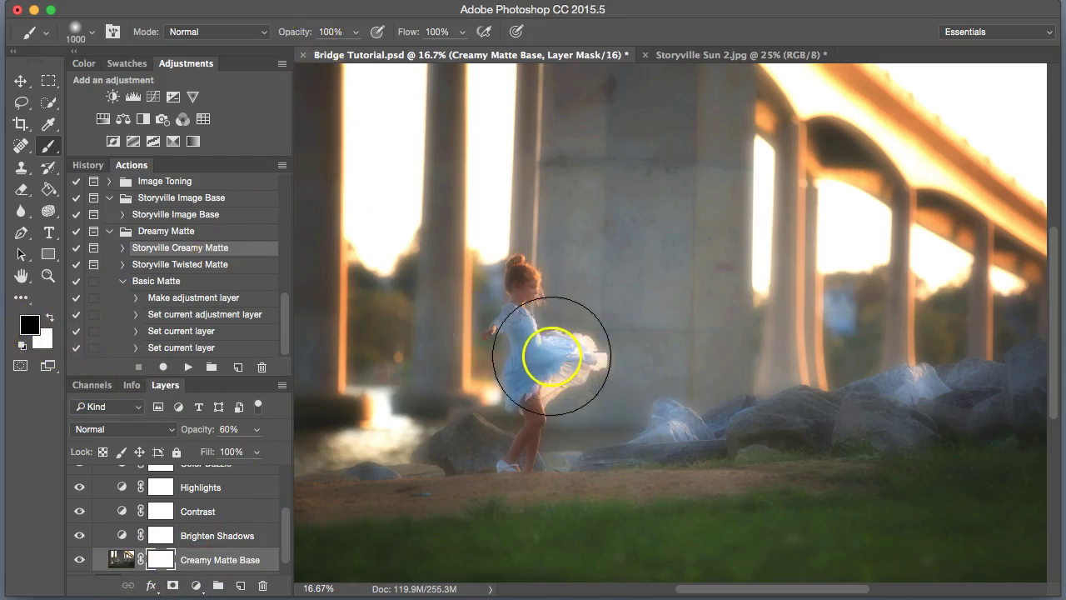
key("bracketright")
key("bracketright")
key("bracketright")
key("bracketright")
key("bracketright")
key("bracketright")
key("bracketright")
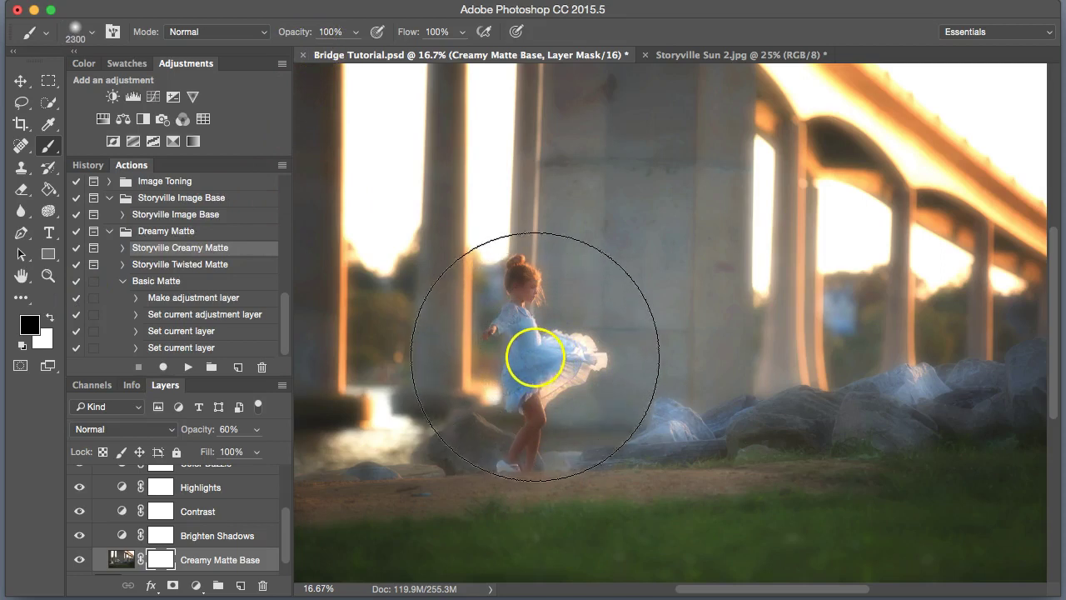
key("bracketleft")
left_click(524, 358)
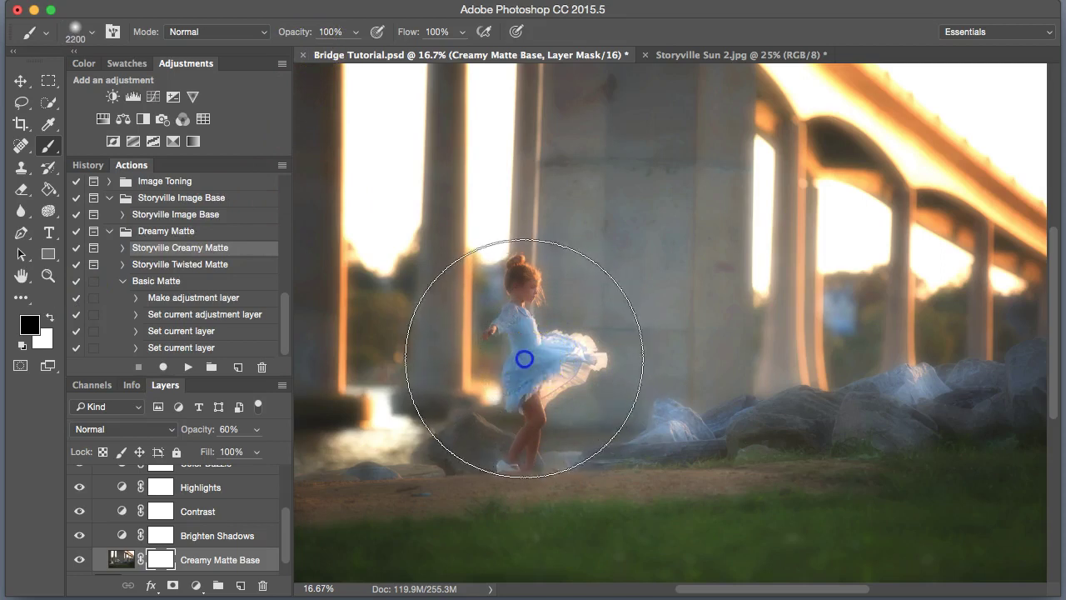
left_click_drag(523, 356, 525, 350)
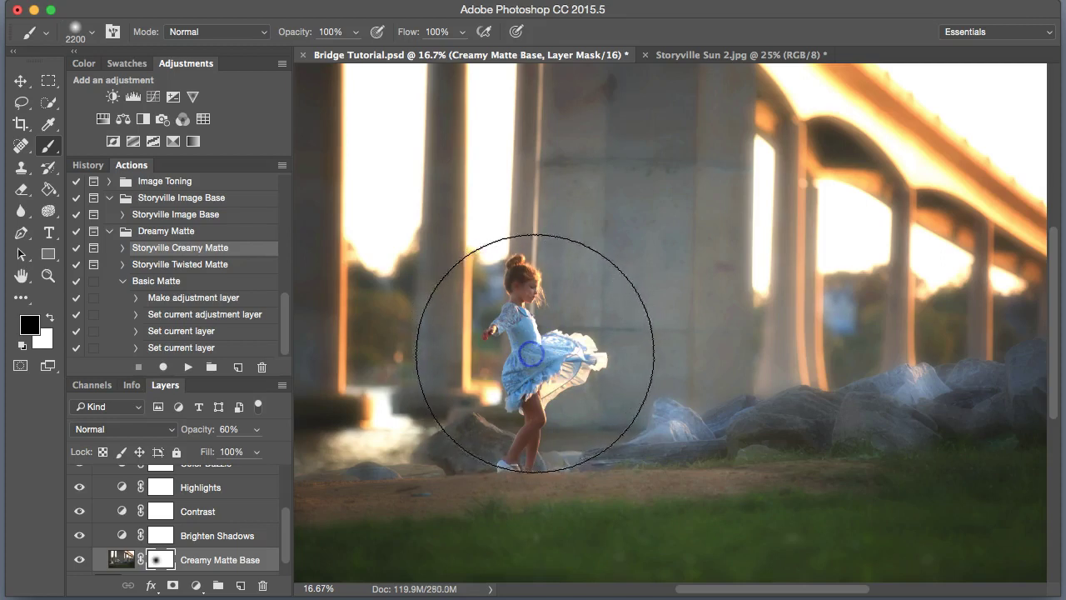
key("bracketleft")
key("bracketleft")
key("bracketleft")
key("bracketleft")
key("bracketleft")
key("bracketleft")
key("bracketleft")
key("bracketleft")
key("bracketleft")
key("bracketleft")
key("bracketleft")
key("bracketleft")
key("bracketleft")
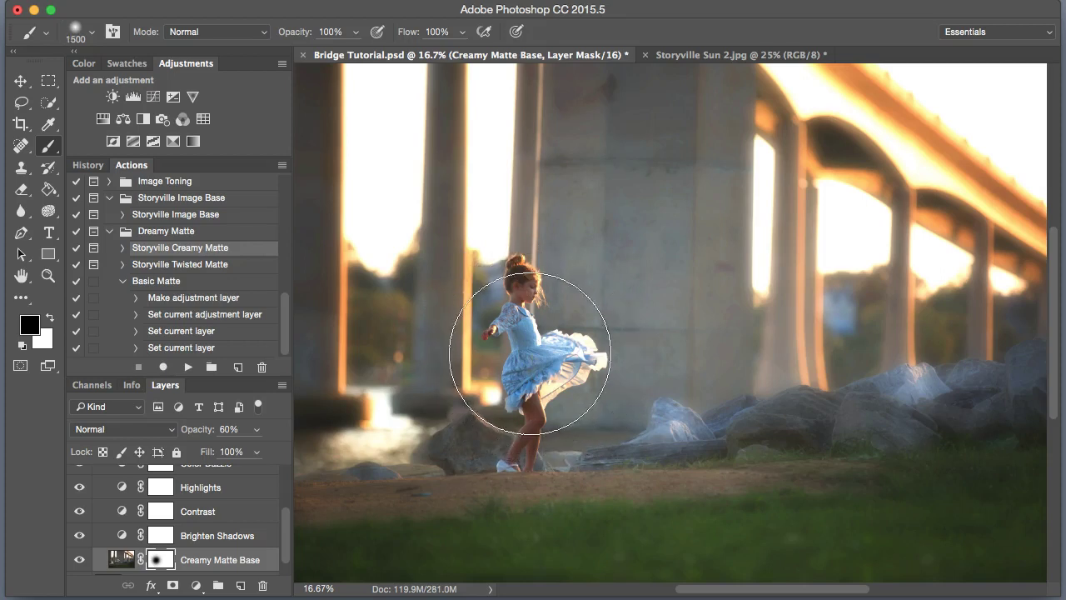
left_click(521, 365)
key("bracketleft")
key("bracketleft")
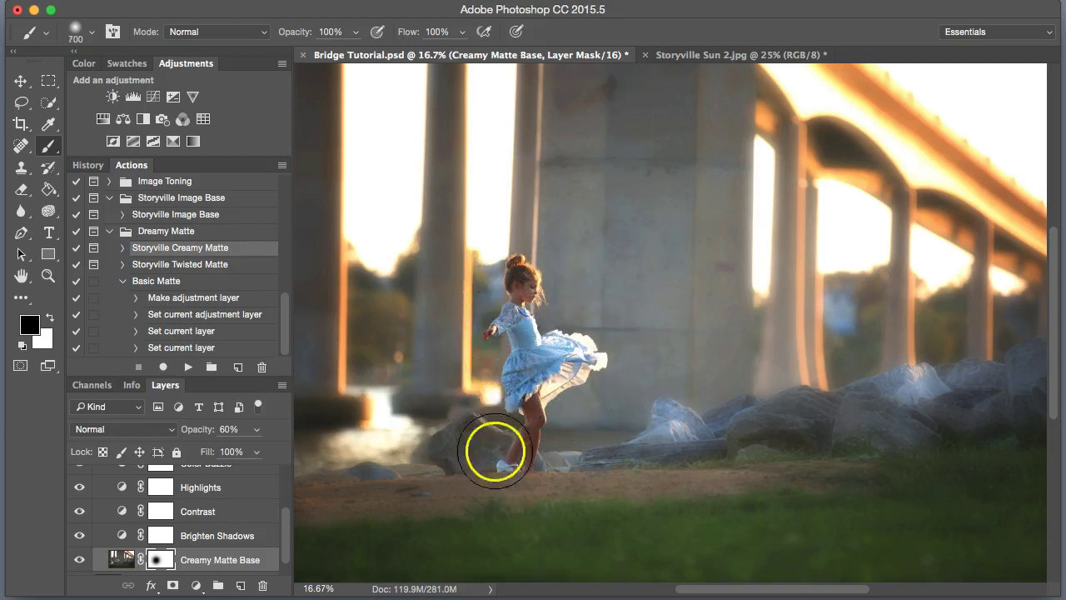
- Lower the opacity of the Brighten Shadows and Contrast layers
left_click(126, 535)
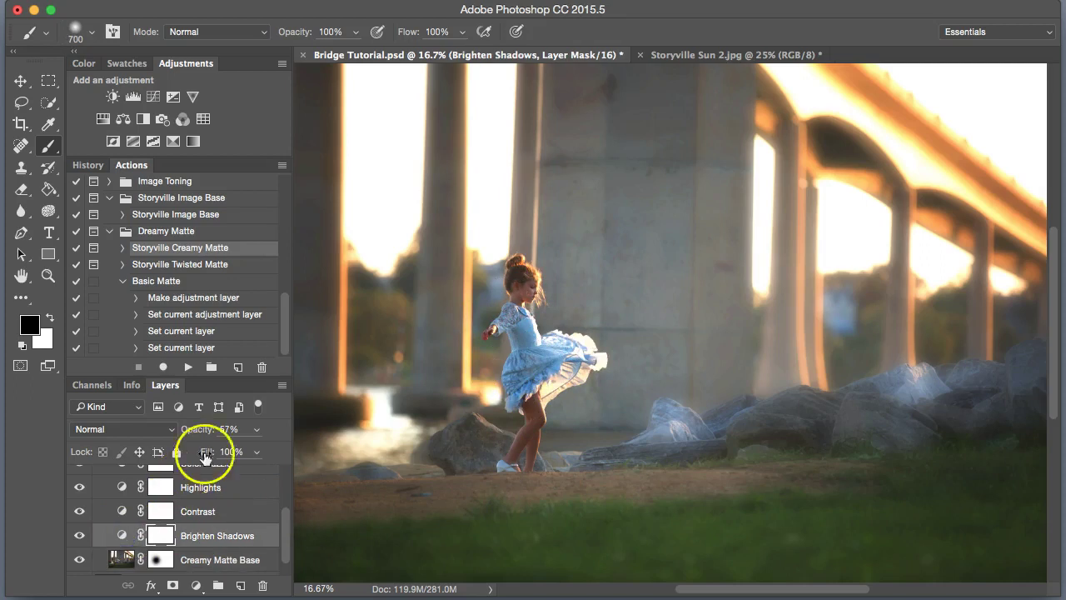
left_click_drag(202, 435, 205, 430)
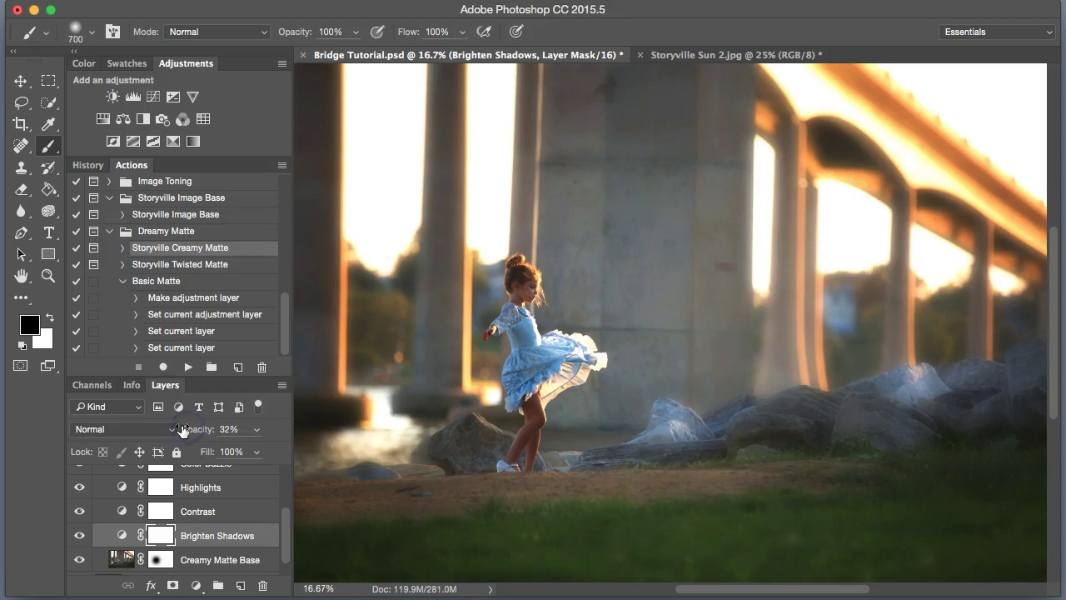
left_click(125, 511)
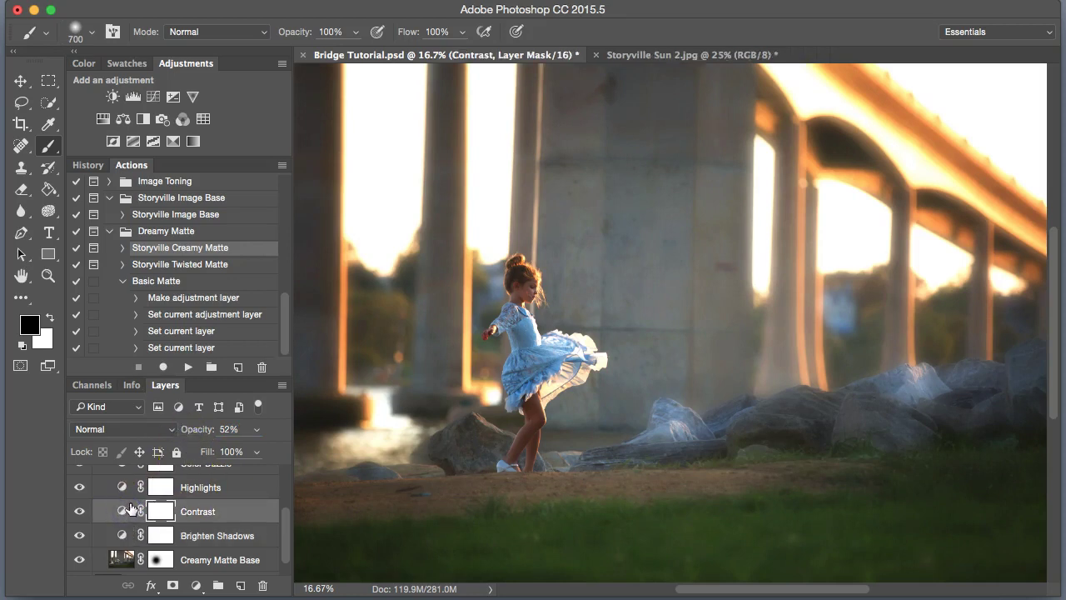
left_click_drag(204, 433, 199, 434)
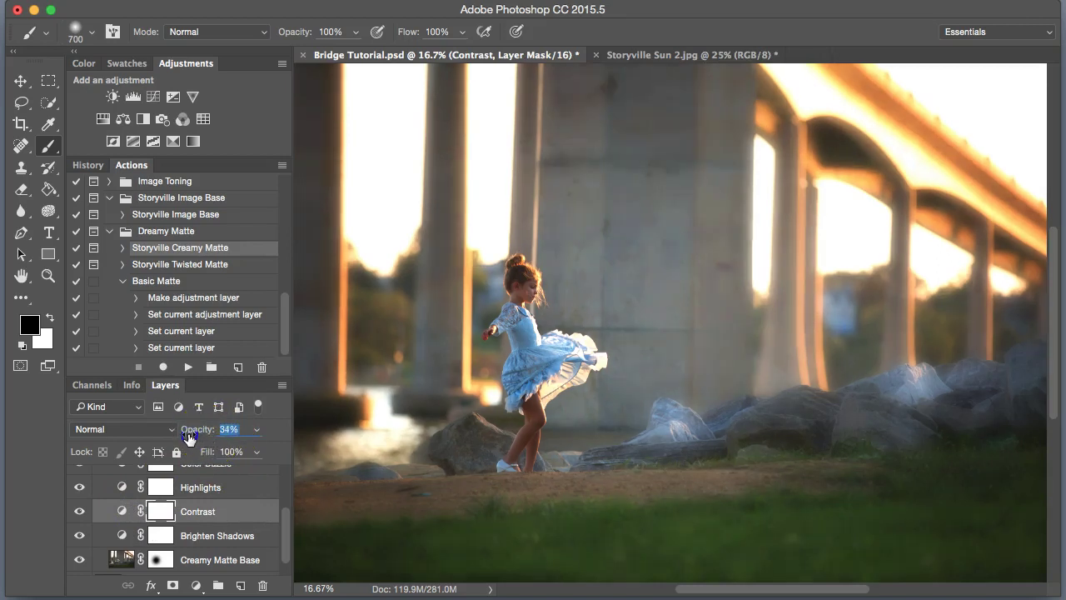
- Set the Highlights layer to 51% opacity and Color Dazzle to 27%
left_click(125, 487)
left_click_drag(200, 432, 203, 432)
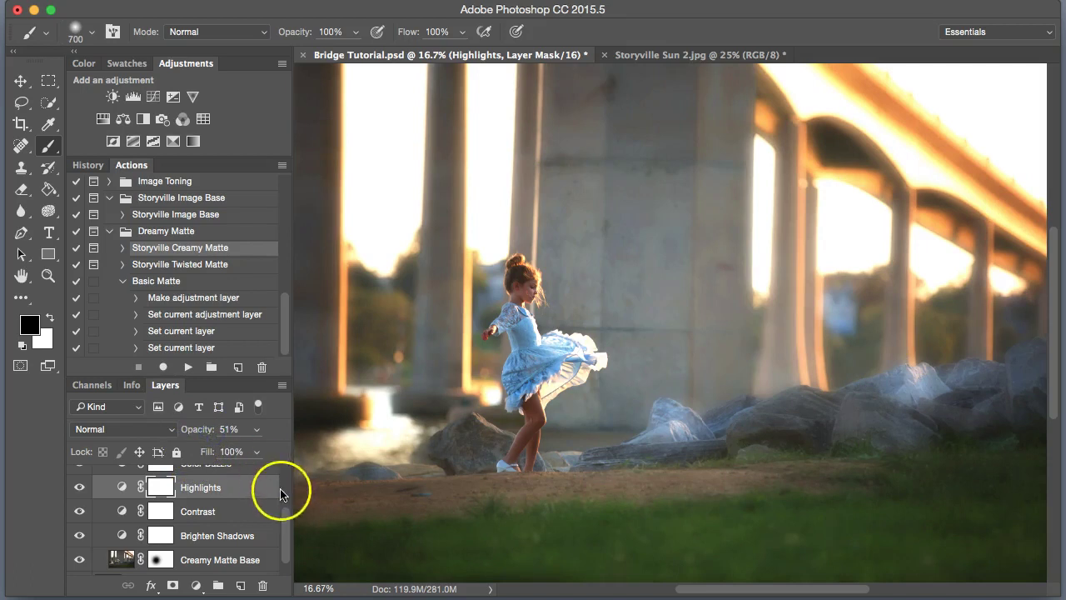
scroll(279, 520, "up", 3)
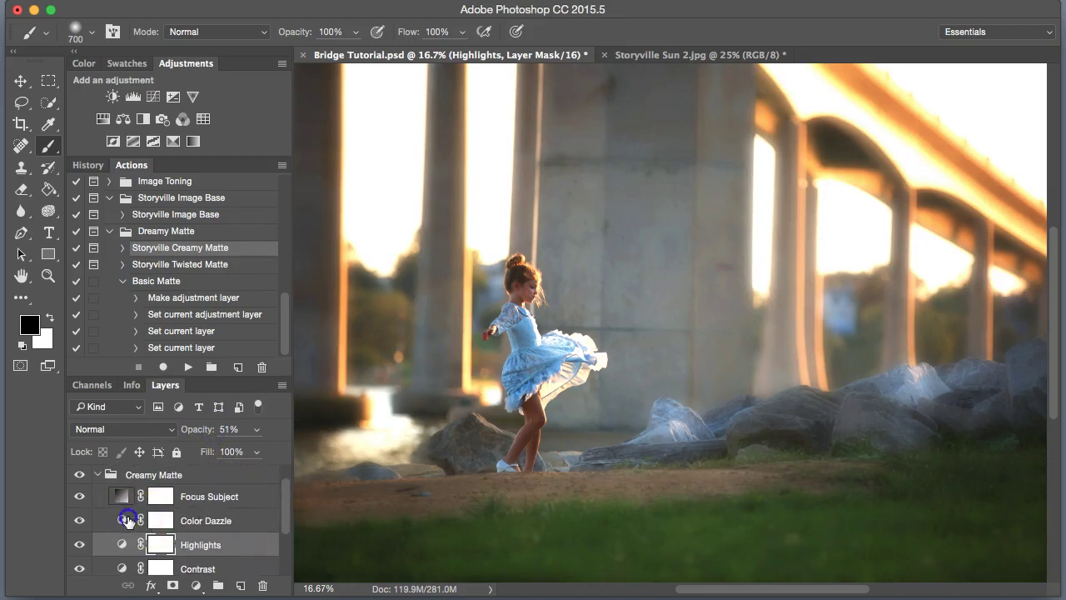
left_click(124, 520)
left_click(206, 433)
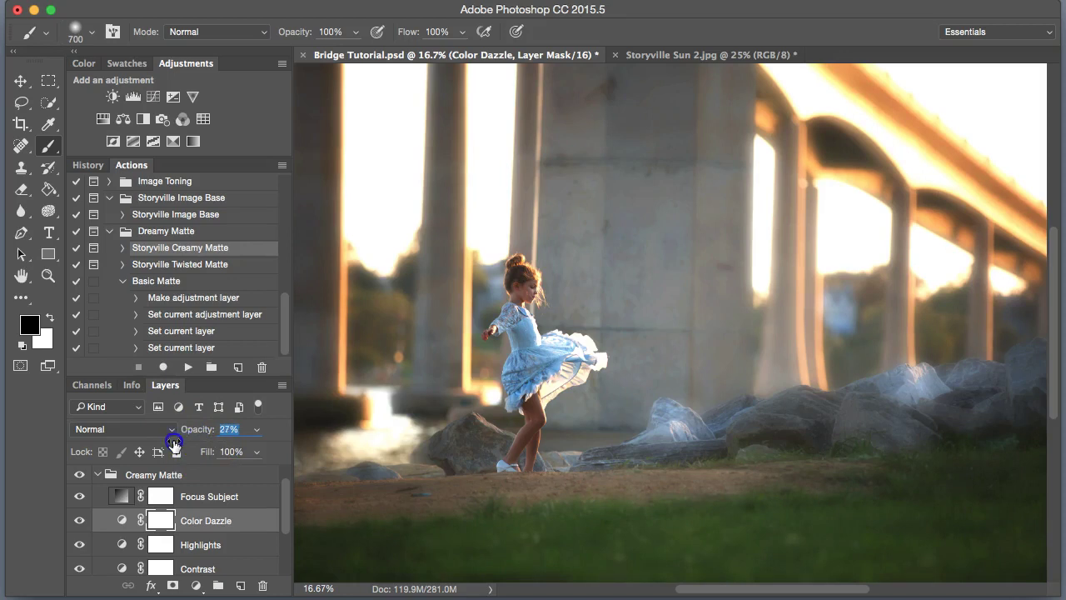
- Reposition the Focus Subject gradient fill over the girl and confirm the settings
left_click(121, 496)
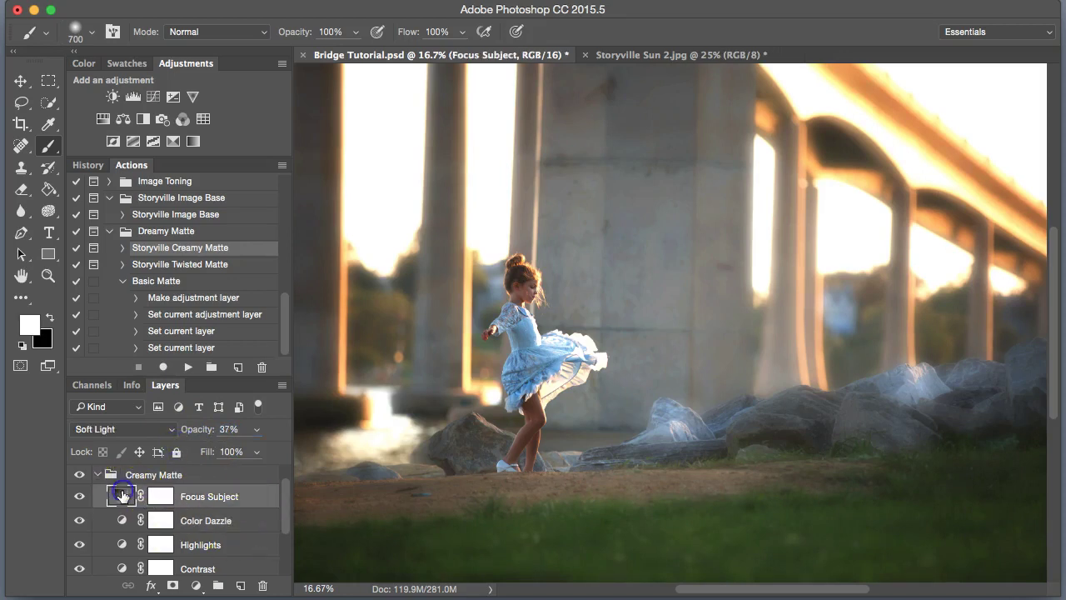
double_click(124, 498)
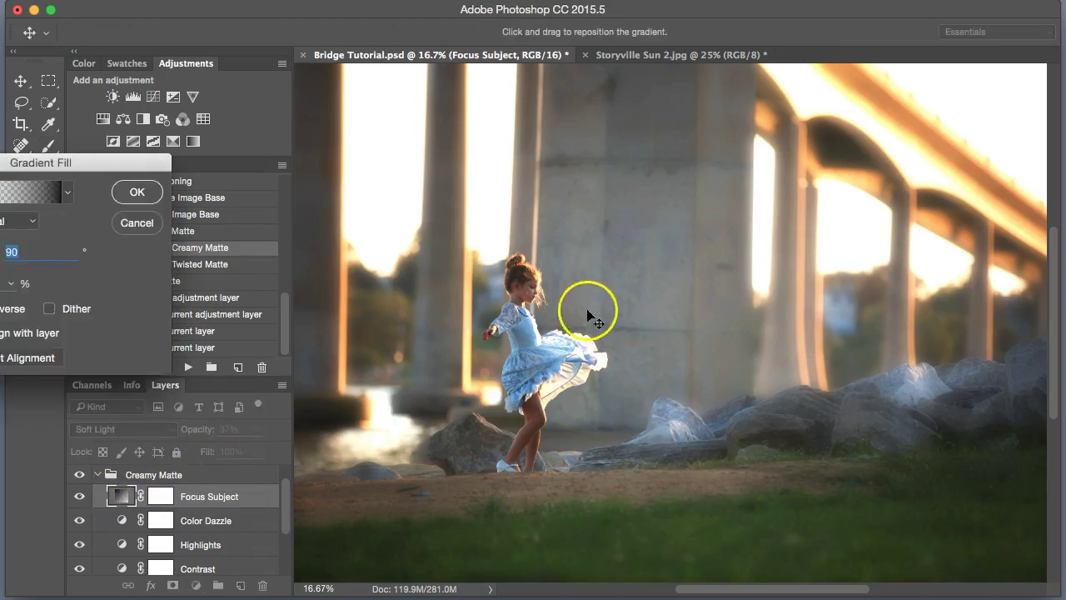
left_click_drag(543, 331, 488, 331)
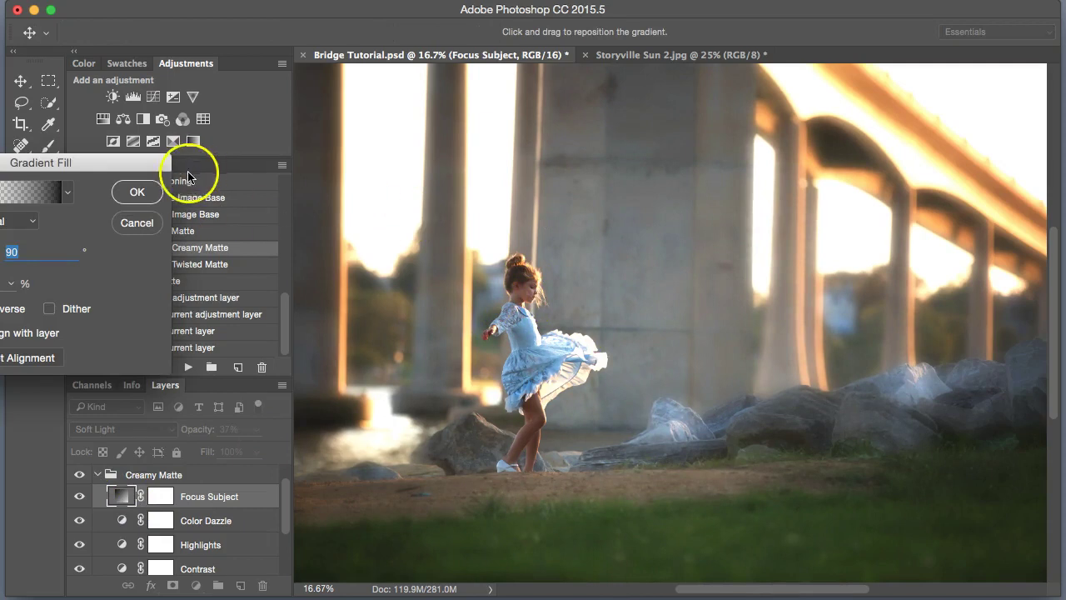
left_click(136, 193)
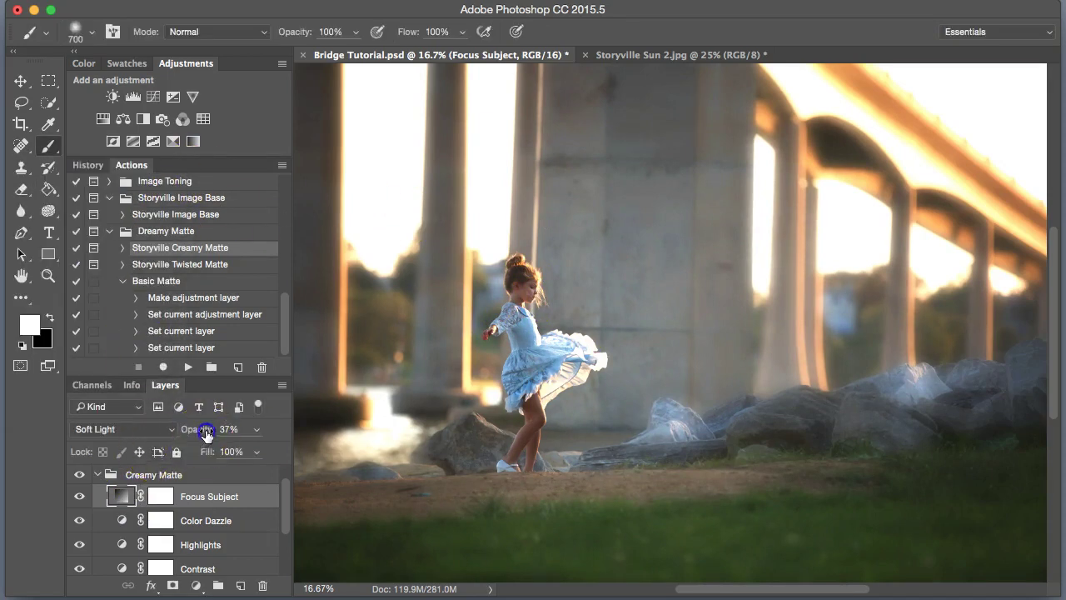
- Collapse the Creamy Matte group and toggle Image Base off and on to compare
left_click(99, 474)
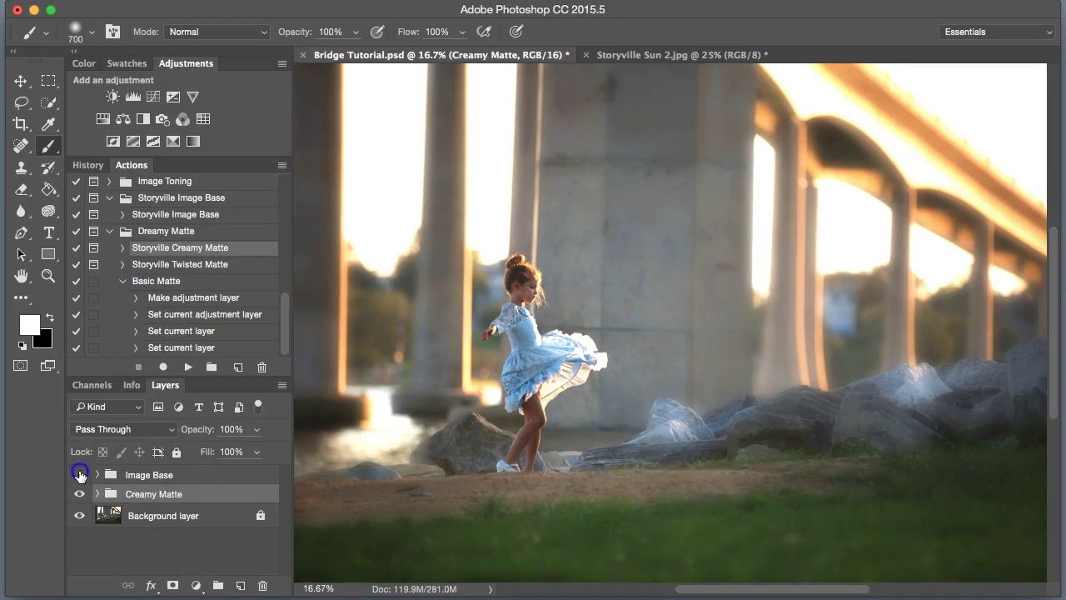
left_click(79, 474)
left_click(79, 474)
- Toggle the Creamy Matte group off and on twice to compare, leaving it visible
left_click(80, 494)
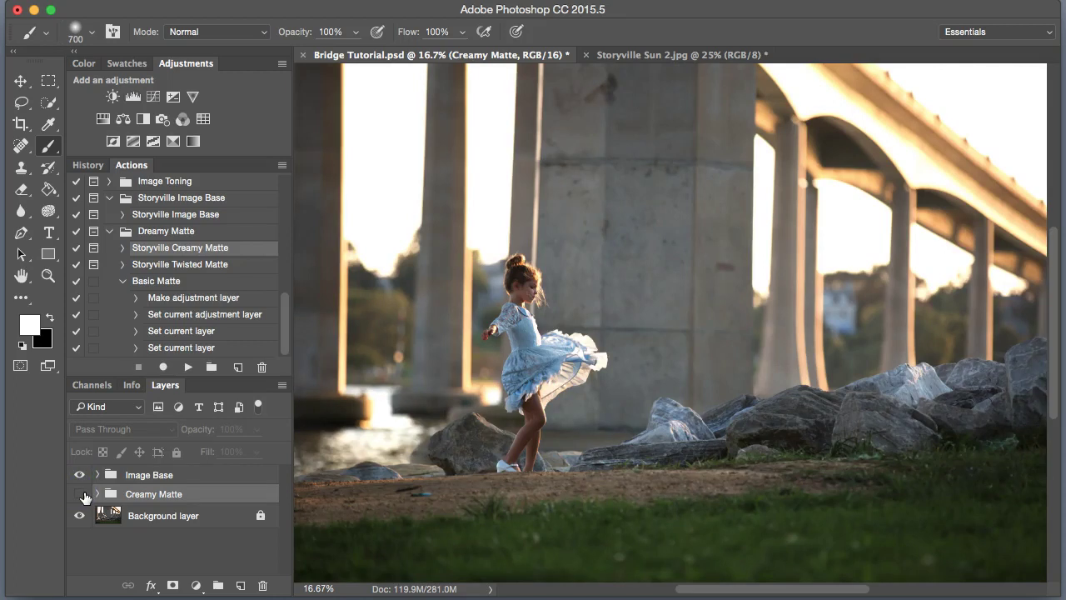
left_click(79, 494)
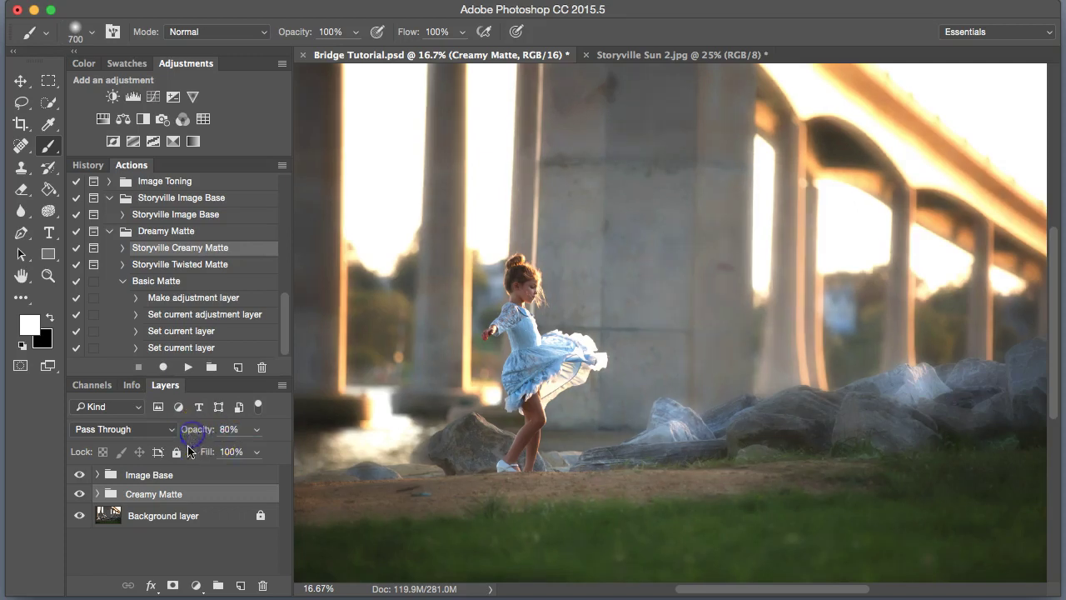
left_click(79, 494)
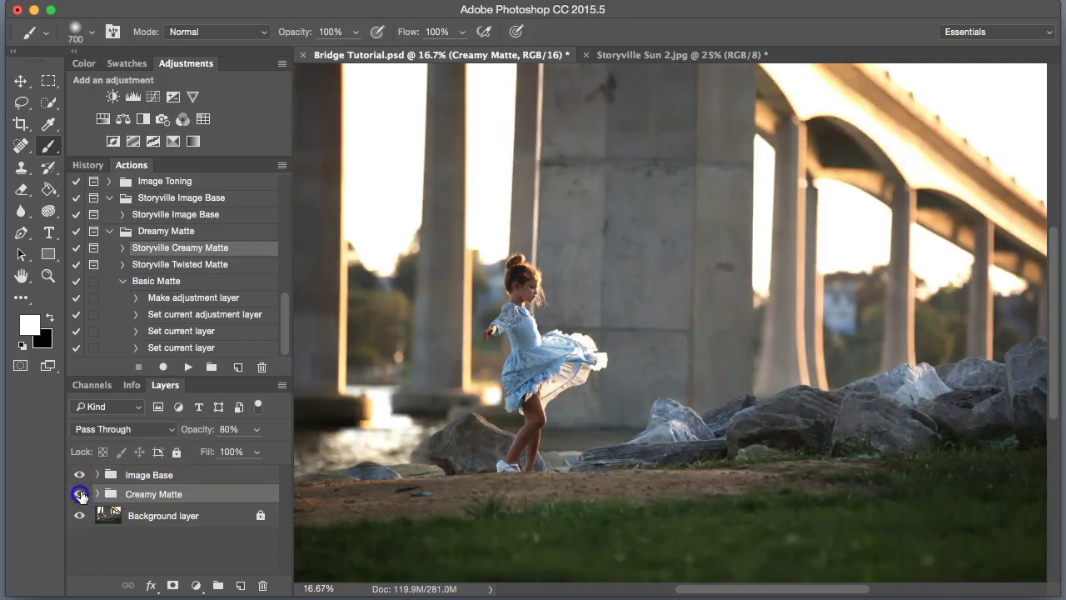
left_click(80, 494)
scroll(291, 353, "up", 3)
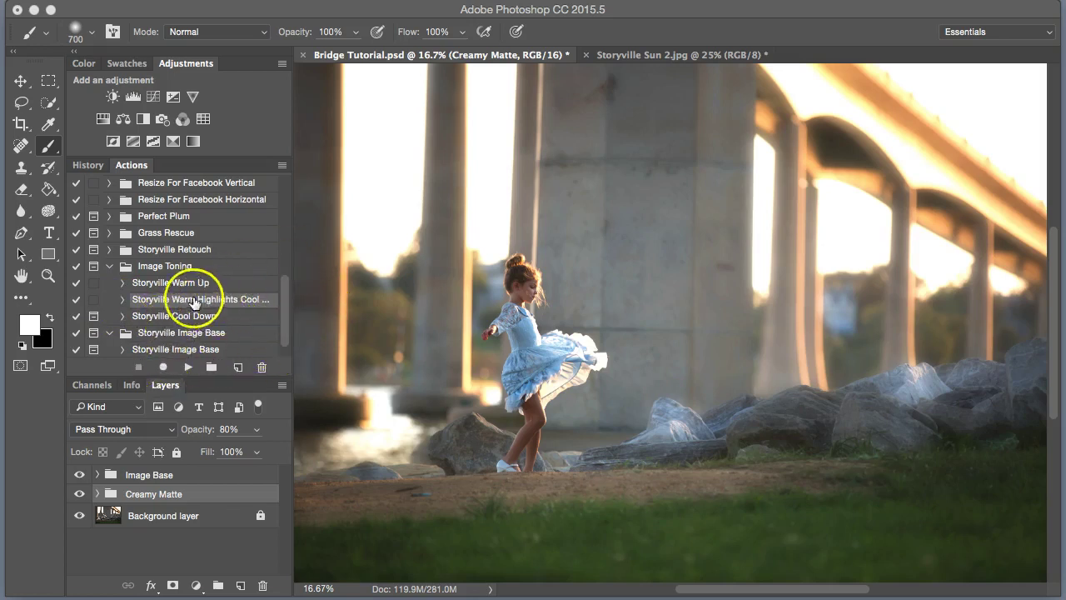
- Play Storyville Warm Highlights Cool Shadows and toggle the new toning layer to compare
left_click(188, 367)
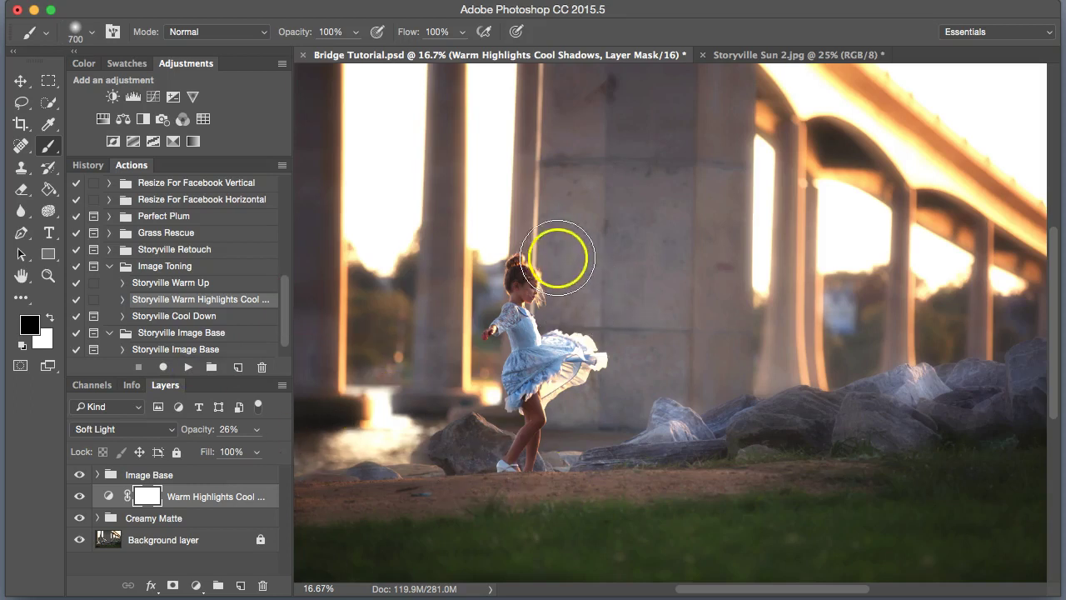
left_click(78, 498)
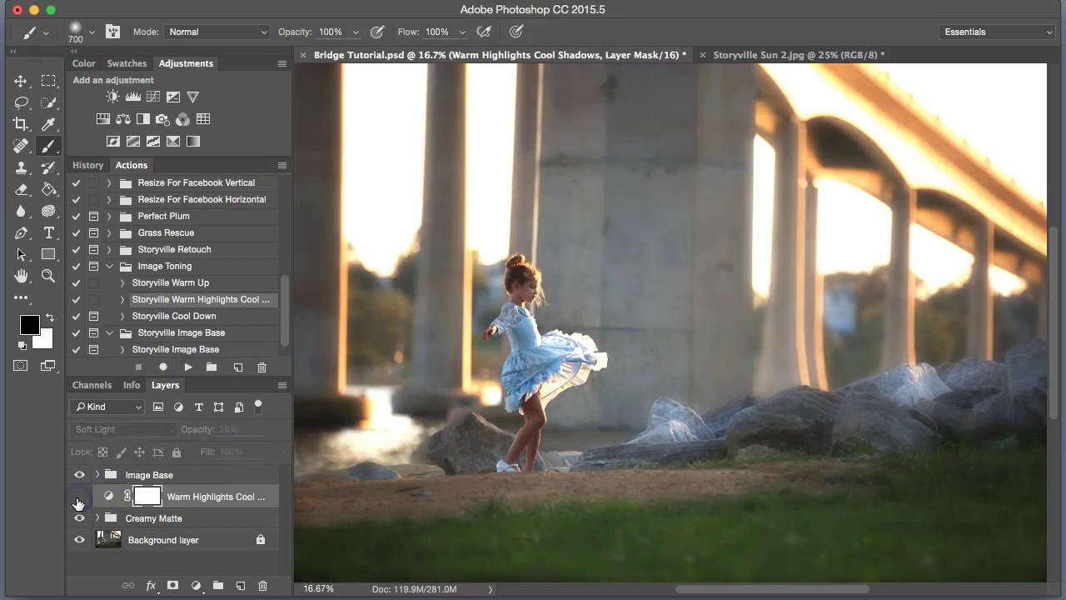
left_click(79, 498)
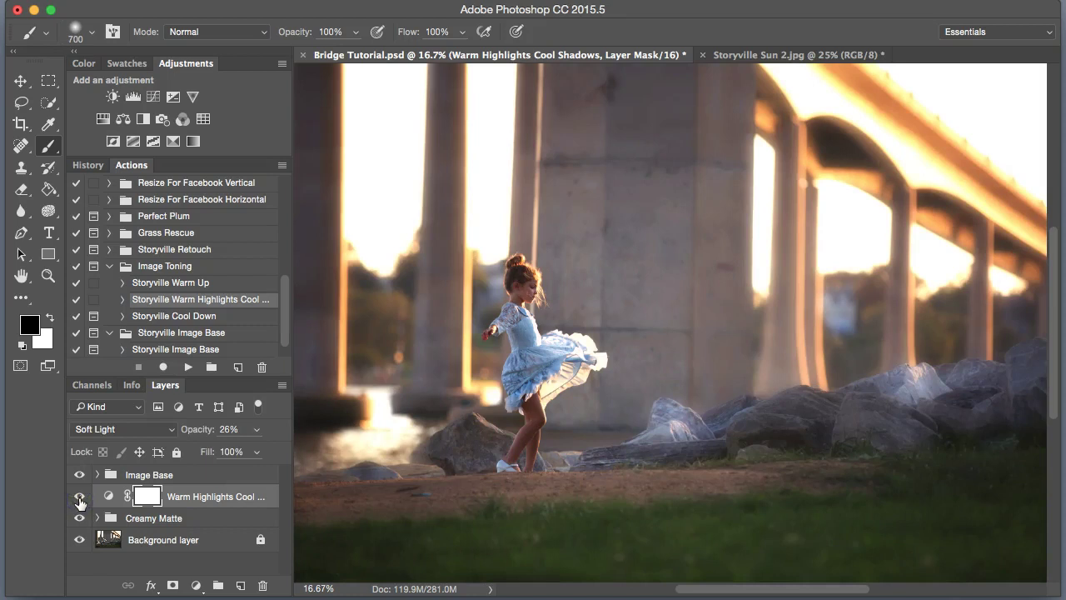
left_click(79, 498)
left_click(79, 498)
left_click(109, 498)
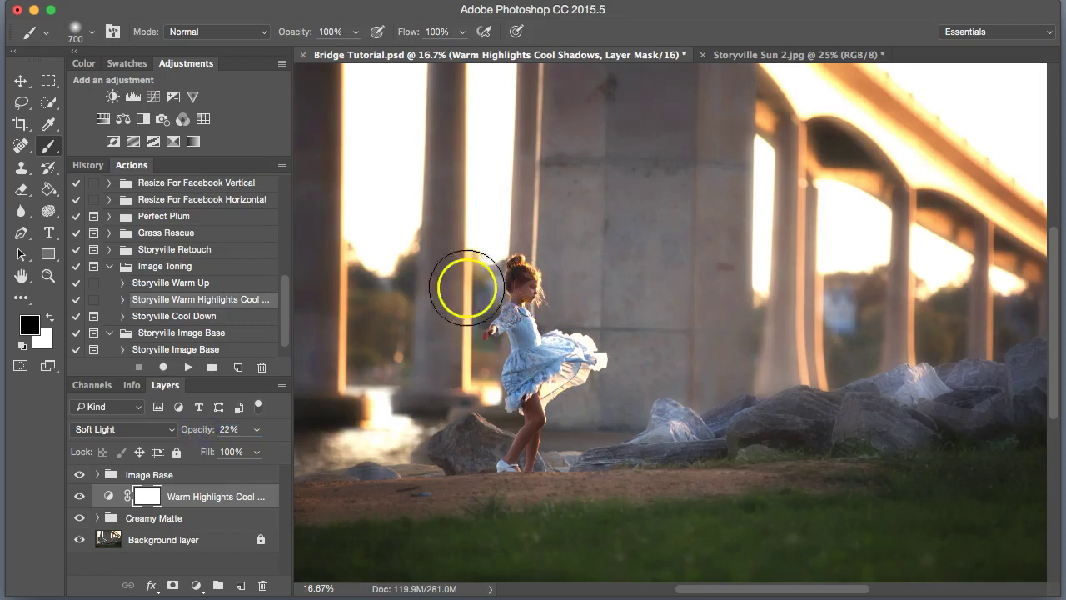
- Run the Storyville Warm Up action, then zoom in on the girl and back out to the whole photo
left_click(193, 282)
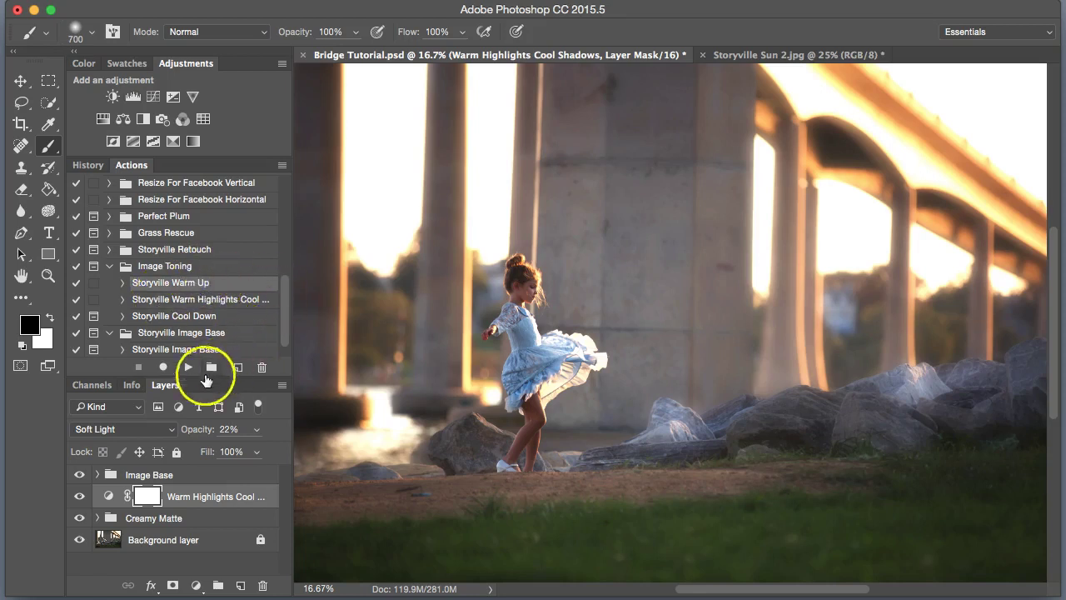
left_click(190, 371)
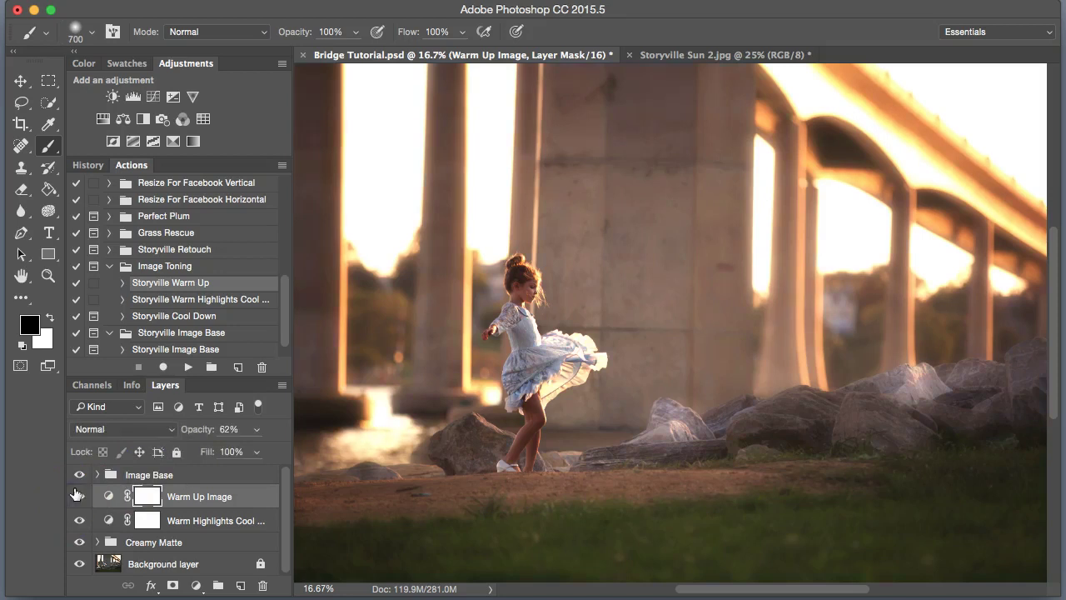
key("super+plus")
key("super+plus")
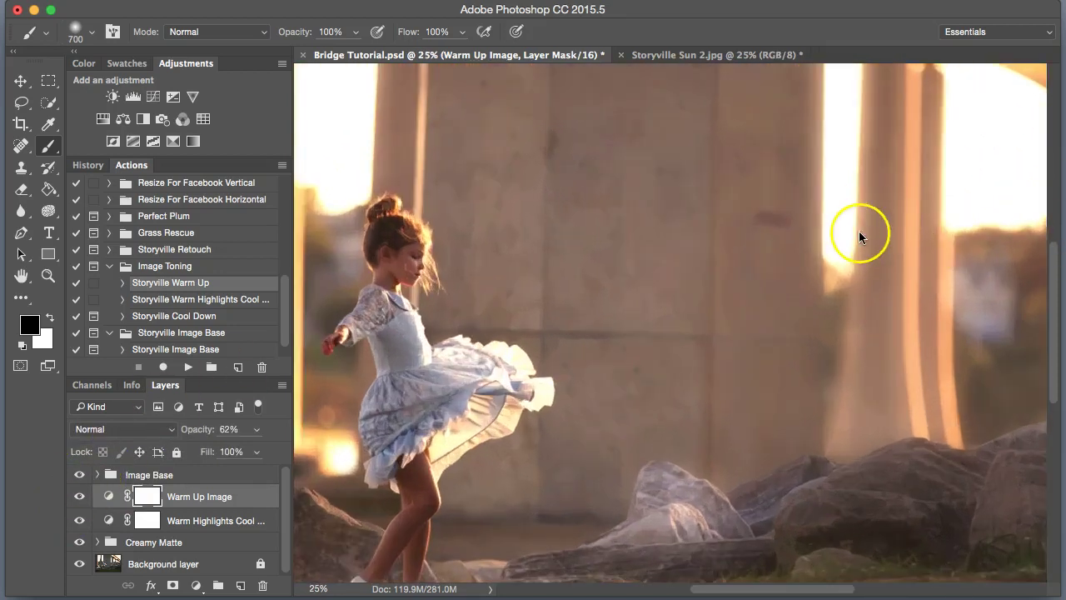
key("super+plus")
key("super+minus")
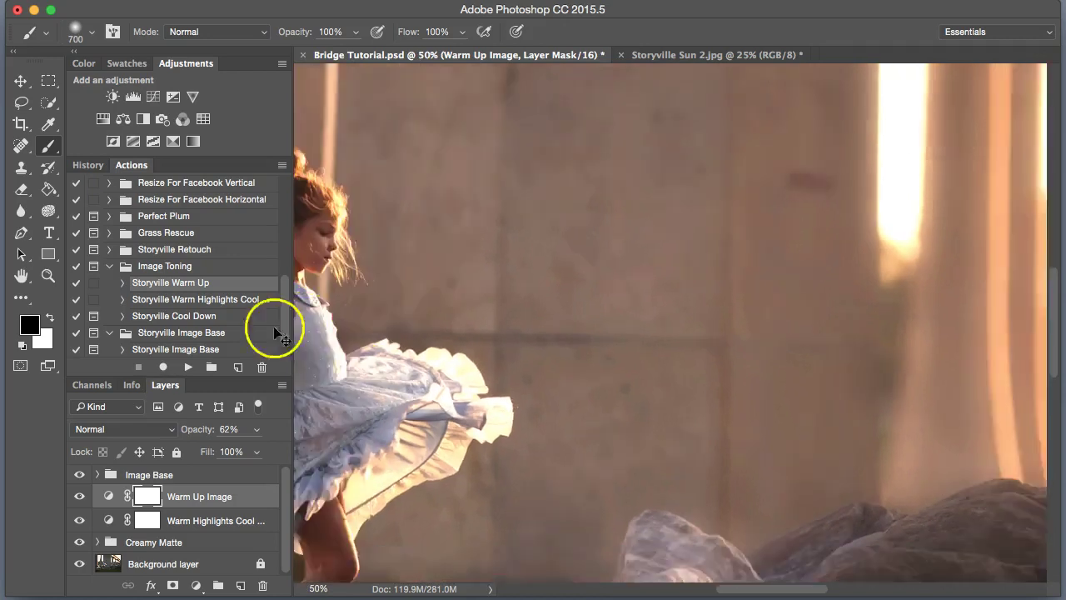
key("super+minus")
key("super+minus")
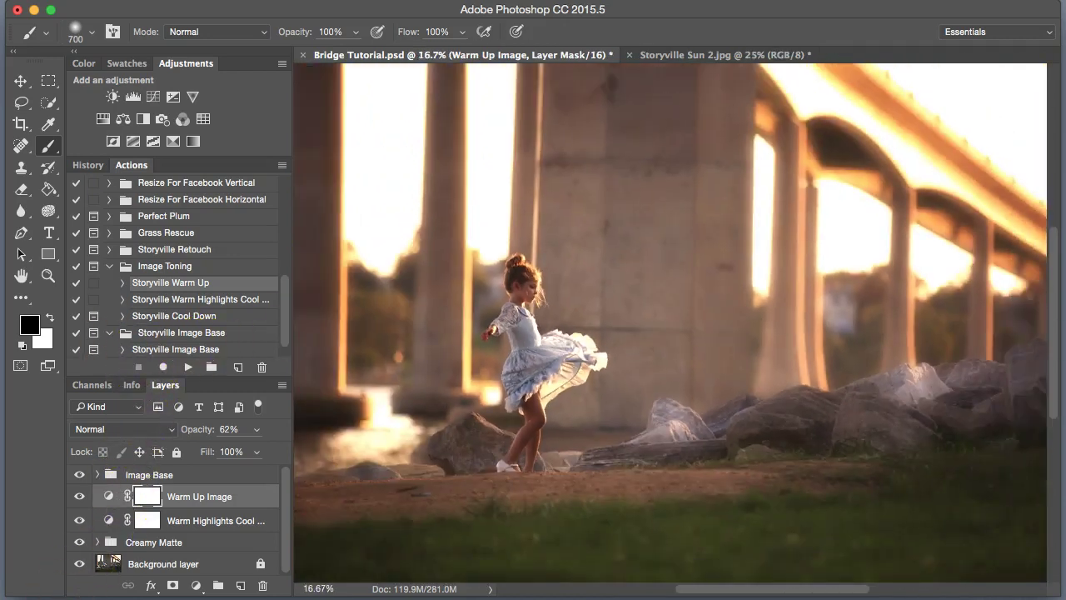
key("super+minus")
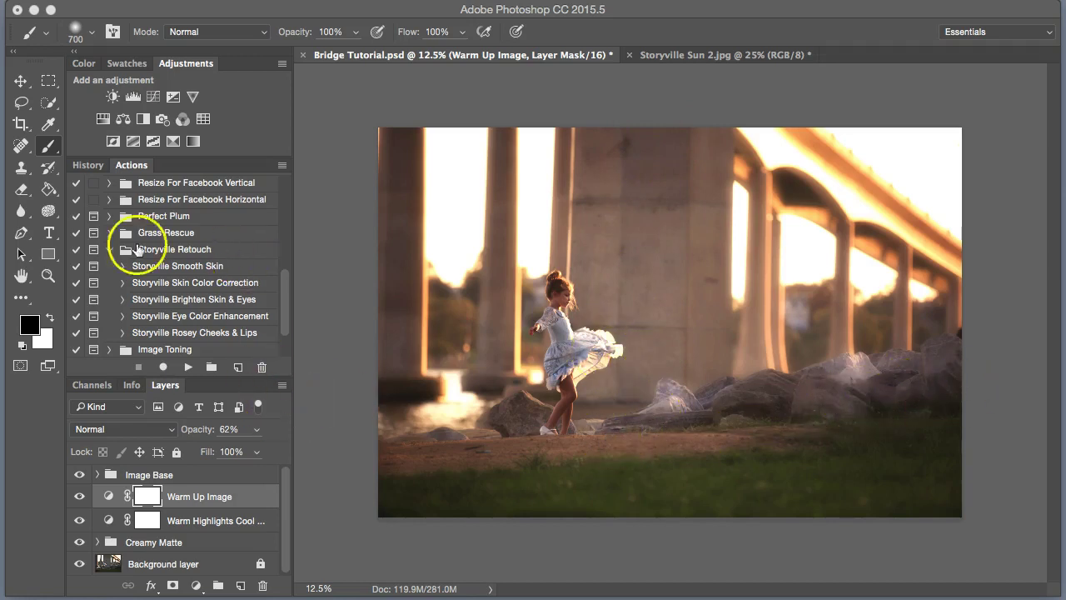
- Run the Storyville Brighten Skin & Eyes action, then expand its group of Catchlights, Eyes and Skin layers
left_click(167, 249)
left_click(212, 301)
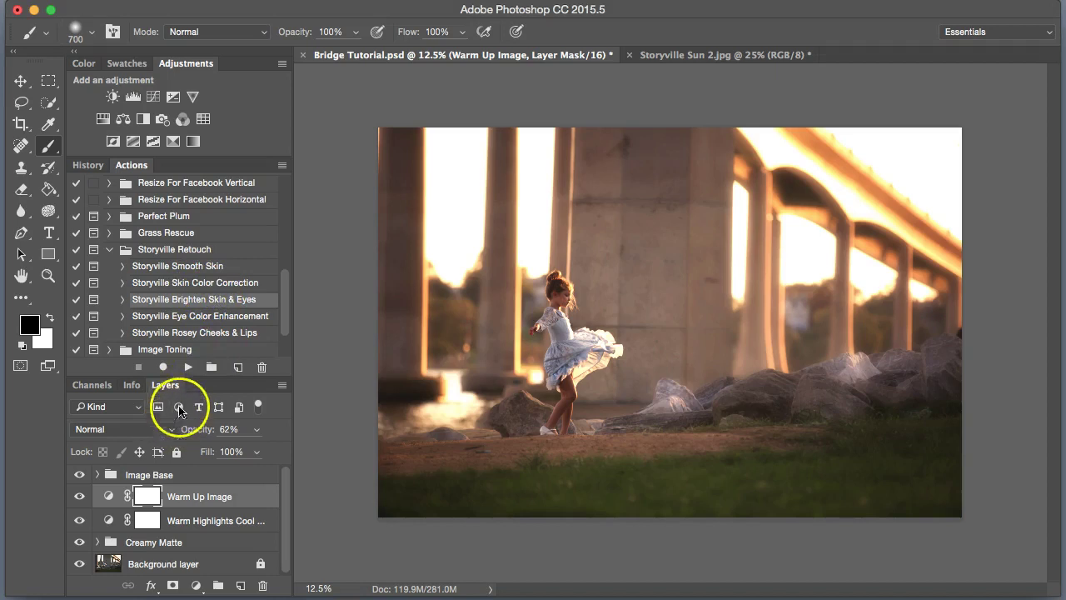
left_click(189, 366)
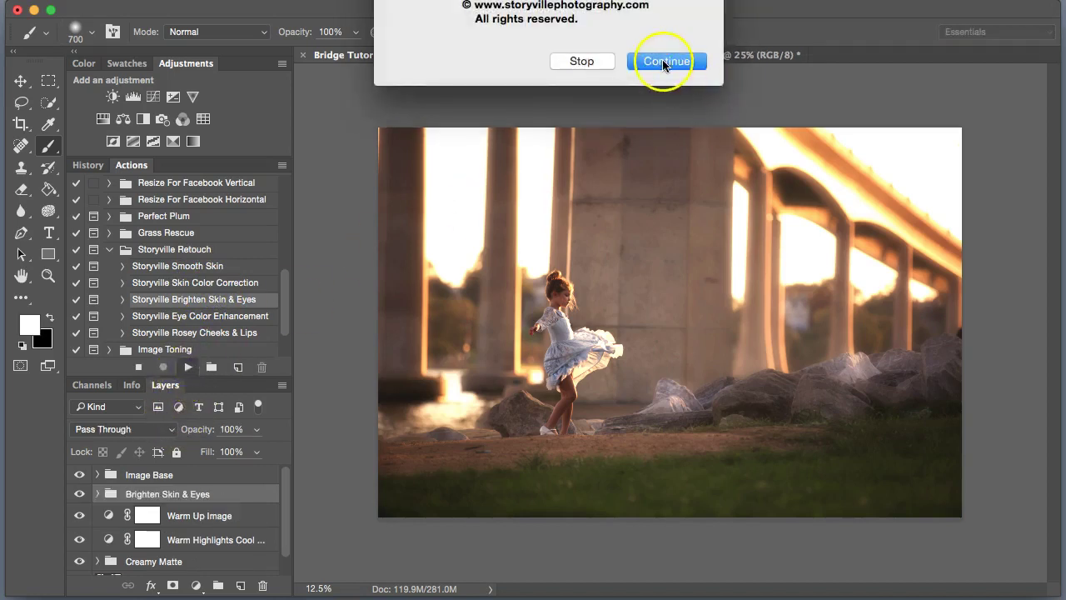
left_click(664, 61)
left_click(83, 493)
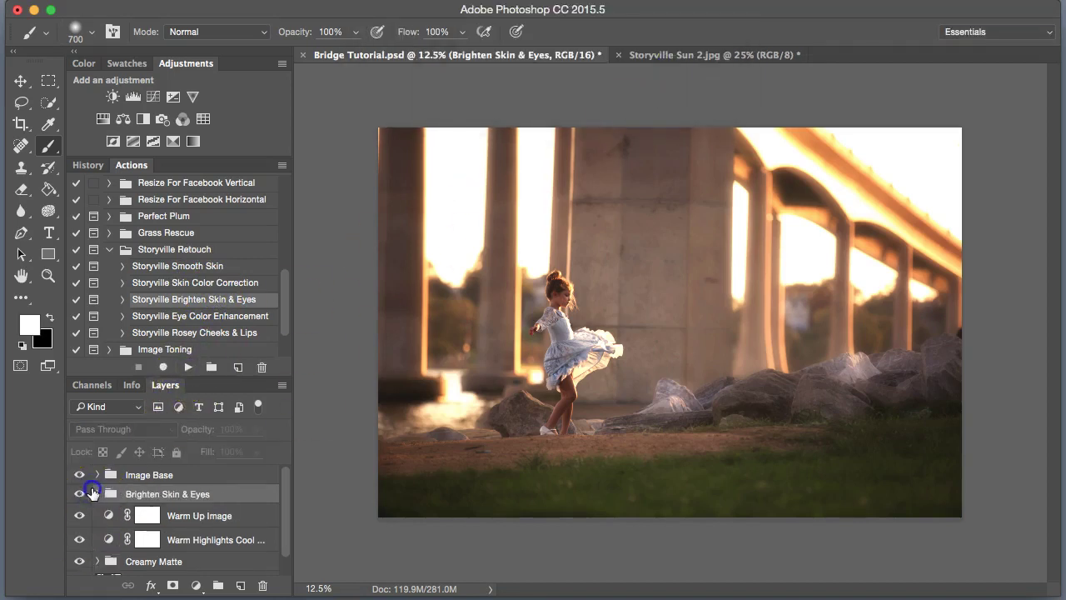
left_click(80, 494)
left_click(97, 493)
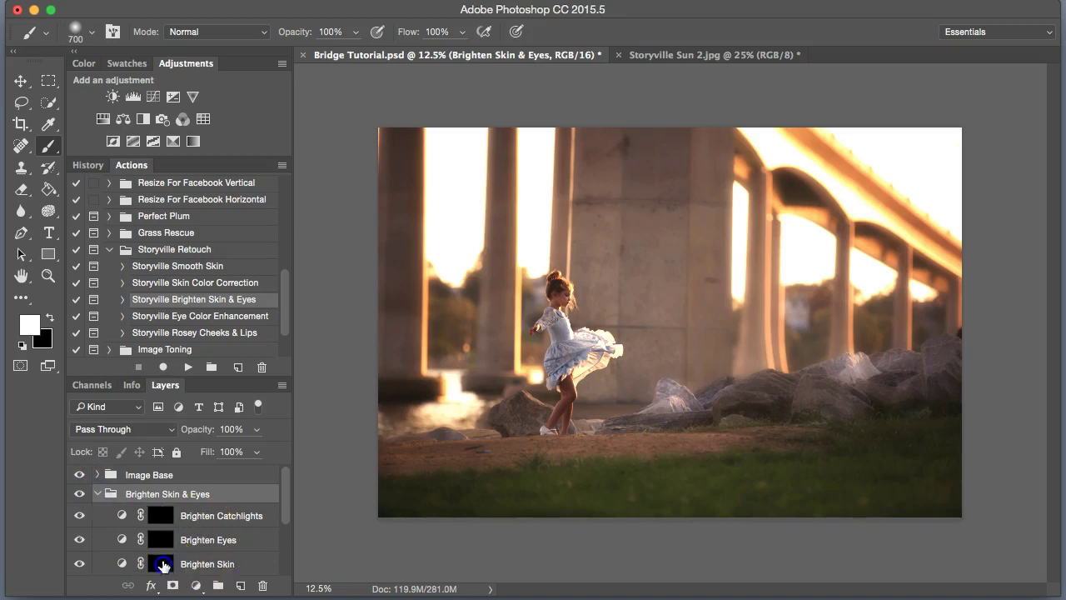
- Paint white with an 800 brush on the Brighten Skin mask over the girl's face and dress
left_click(161, 564)
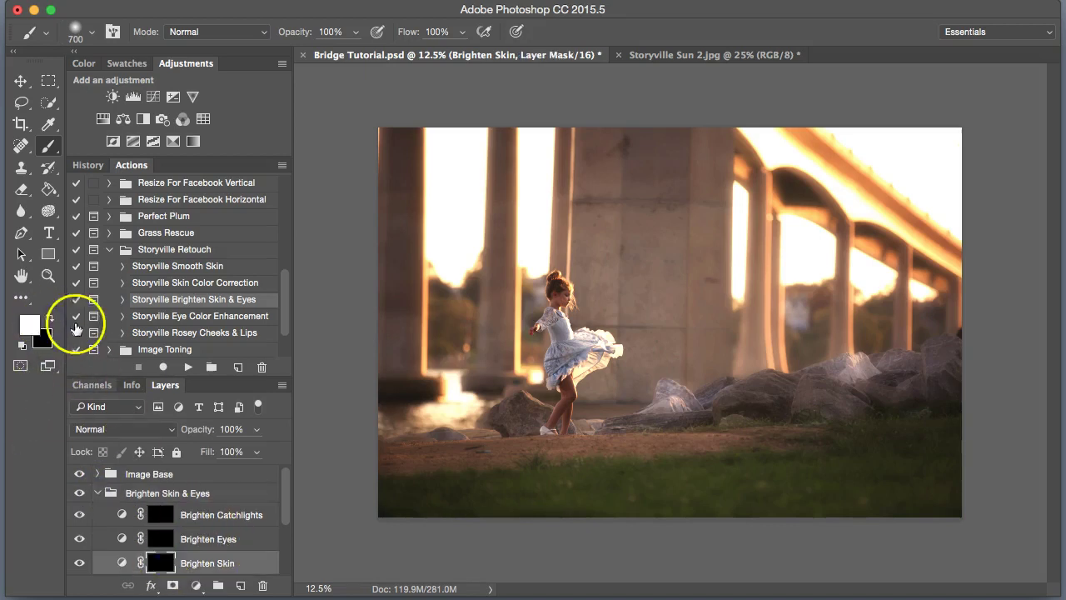
key("ctrl+plus")
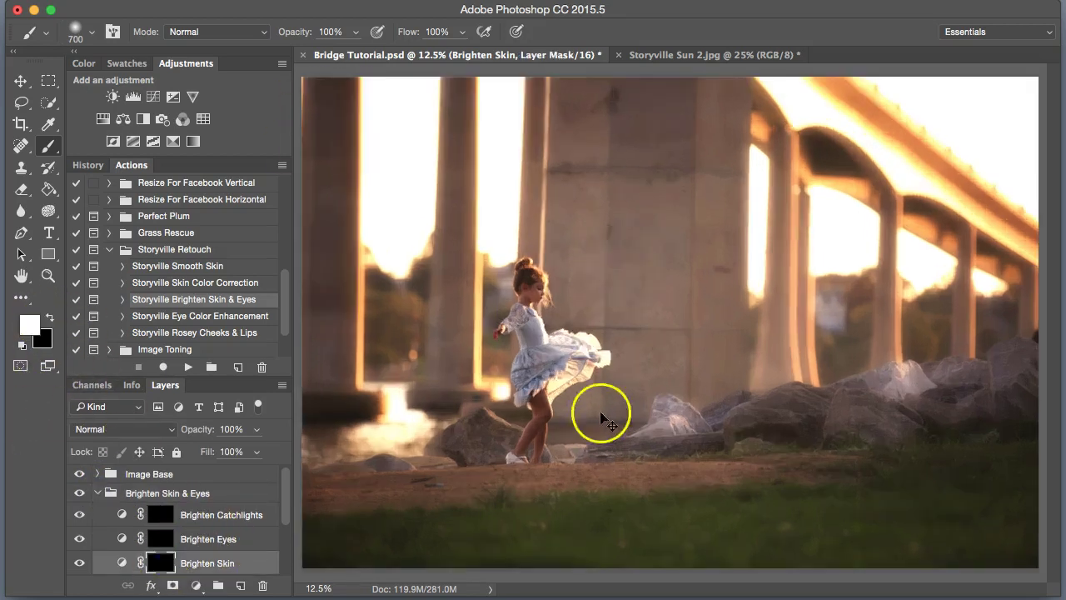
key("bracketright")
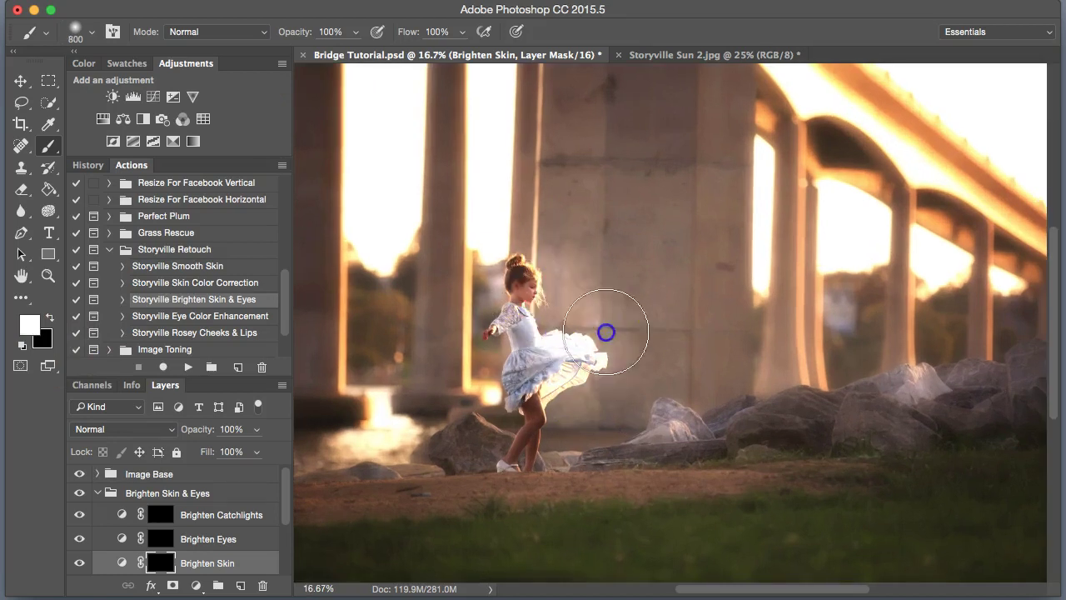
left_click(623, 257)
left_click(537, 297)
key("ctrl+minus")
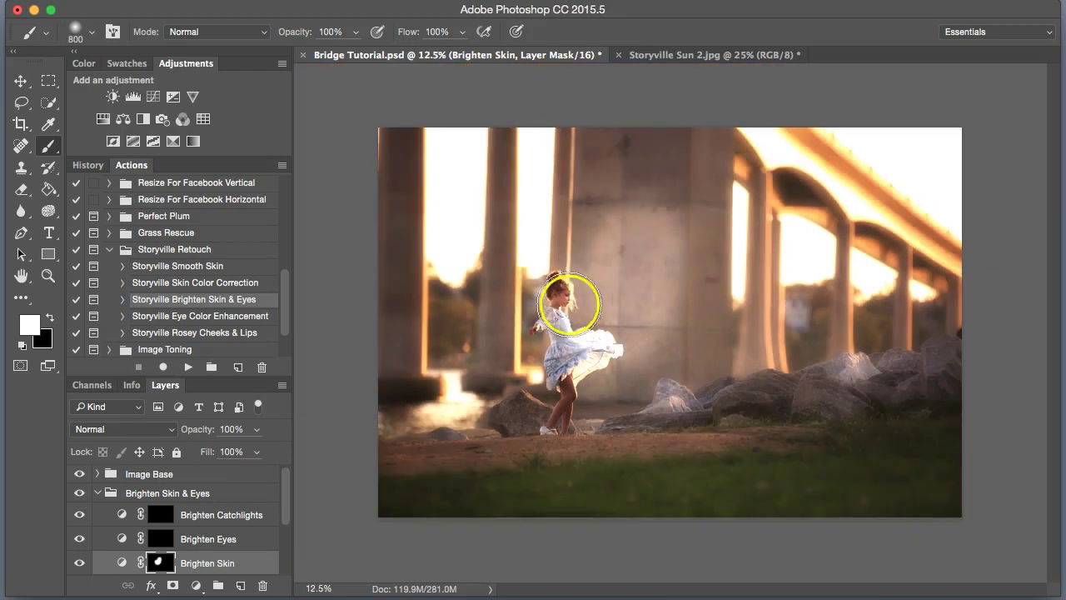
key("ctrl+plus")
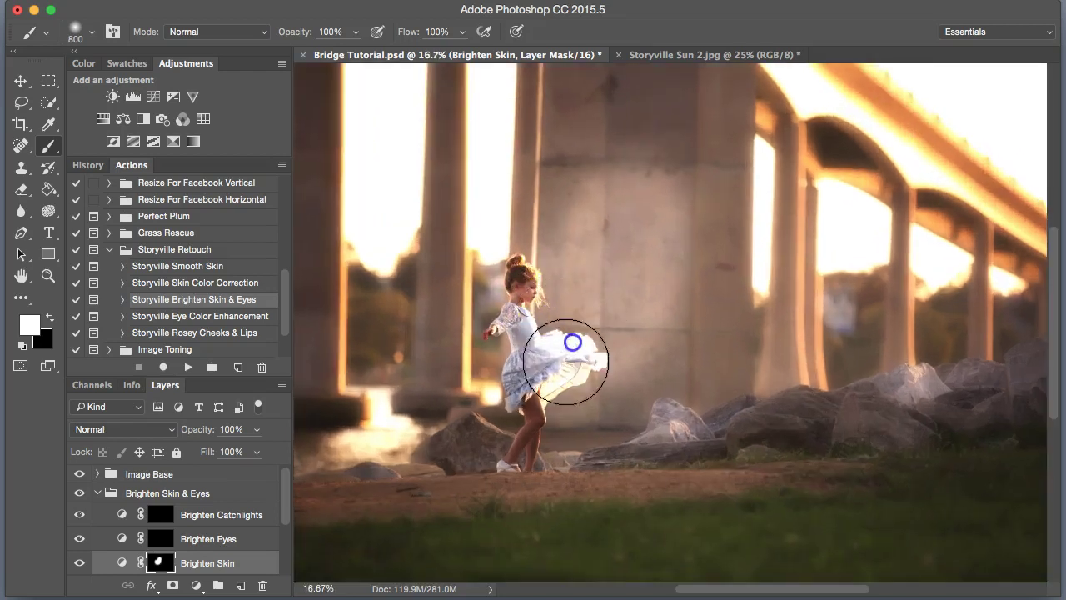
- Brighten the girl's legs with a 600 brush, then the pillar behind her at 800
key("bracketleft")
key("bracketleft")
left_click(552, 412)
left_click(537, 435)
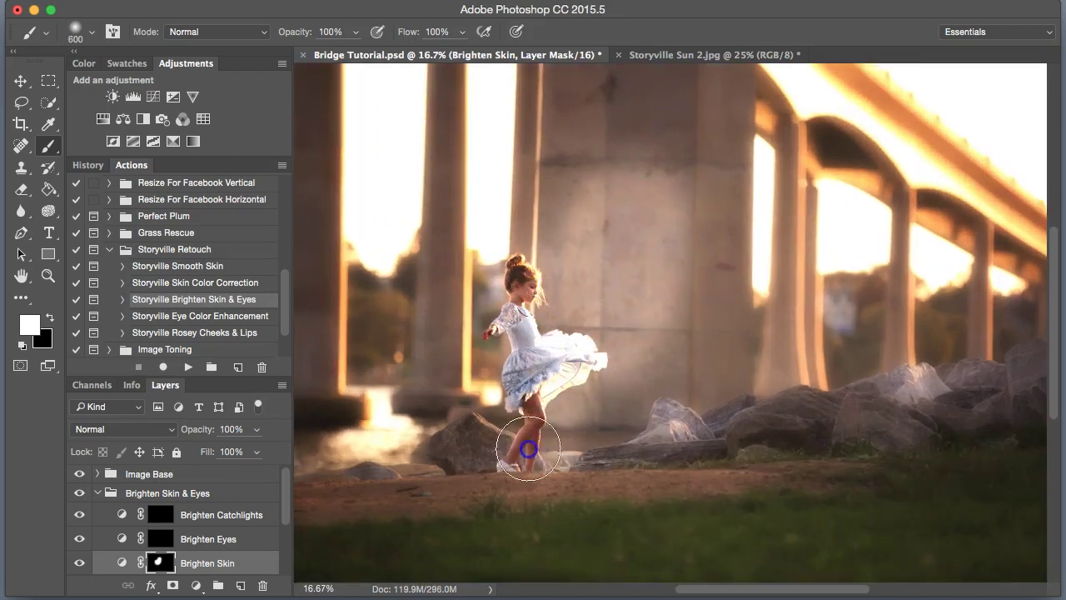
key("bracketright")
mouse_move(700, 344)
left_mouse_down()
mouse_move(650, 274)
mouse_move(650, 162)
mouse_move(618, 124)
mouse_move(724, 307)
mouse_move(711, 361)
mouse_move(726, 371)
mouse_move(705, 369)
mouse_move(918, 343)
mouse_move(863, 353)
mouse_move(689, 348)
left_mouse_up()
key("ctrl+minus")
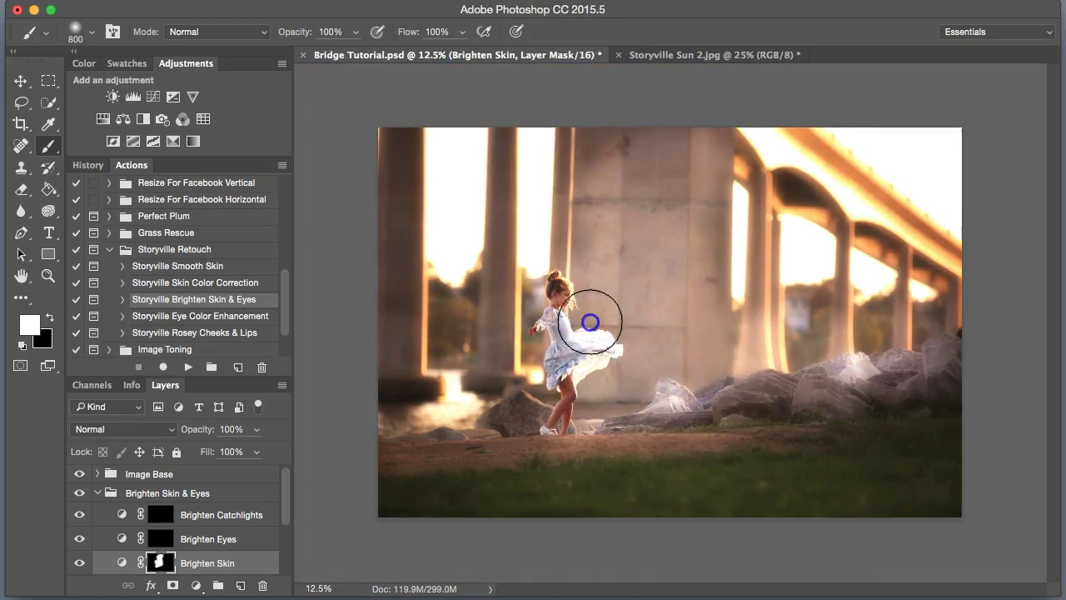
mouse_move(606, 346)
left_mouse_down()
mouse_move(633, 371)
mouse_move(793, 374)
mouse_move(779, 302)
left_mouse_up()
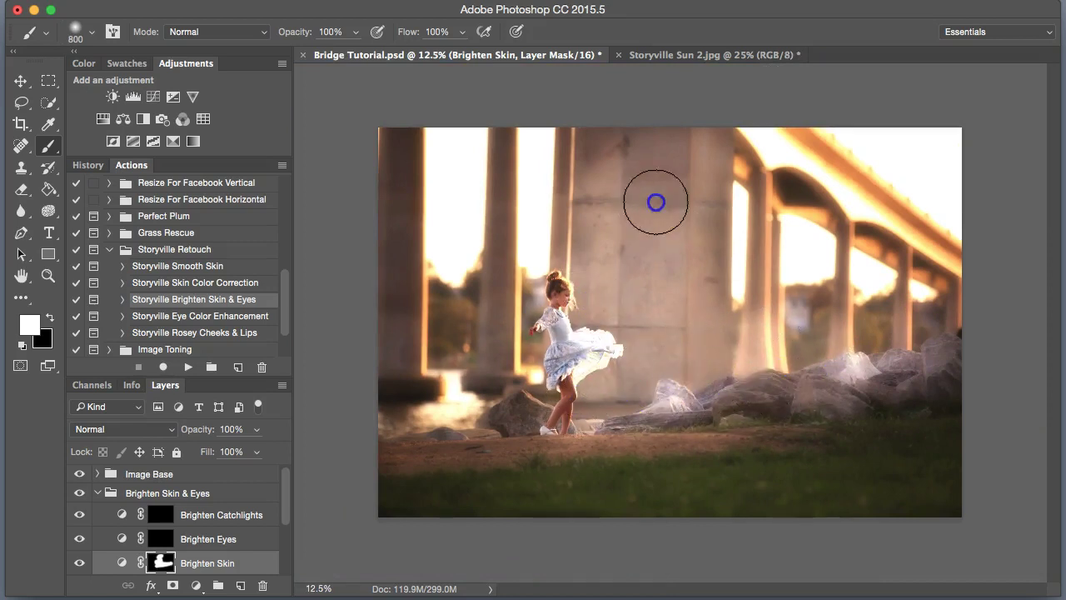
key("super+equal")
key("super+equal")
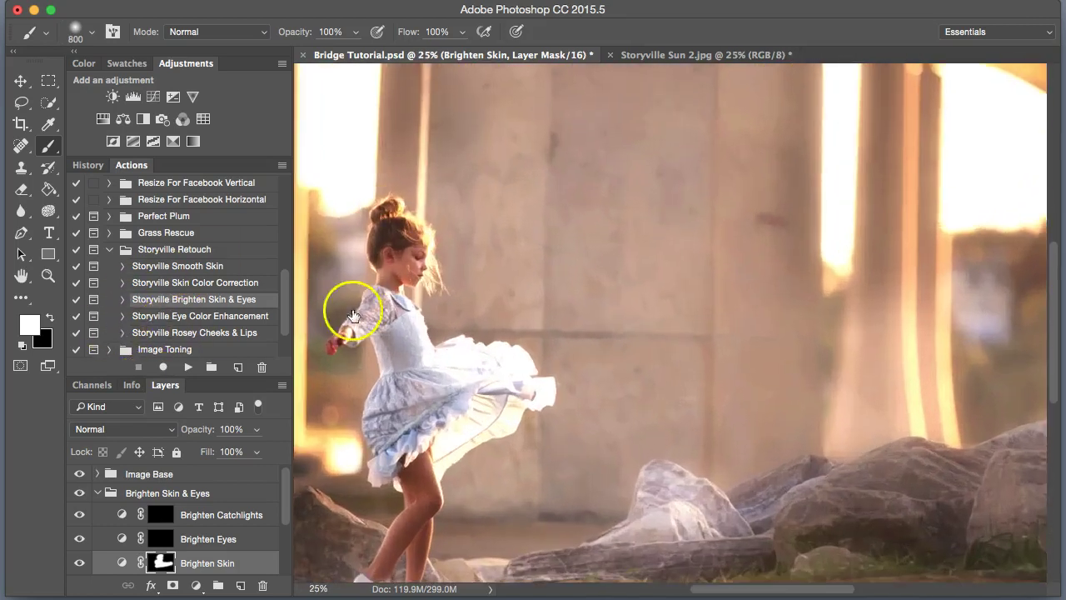
key("super+equal")
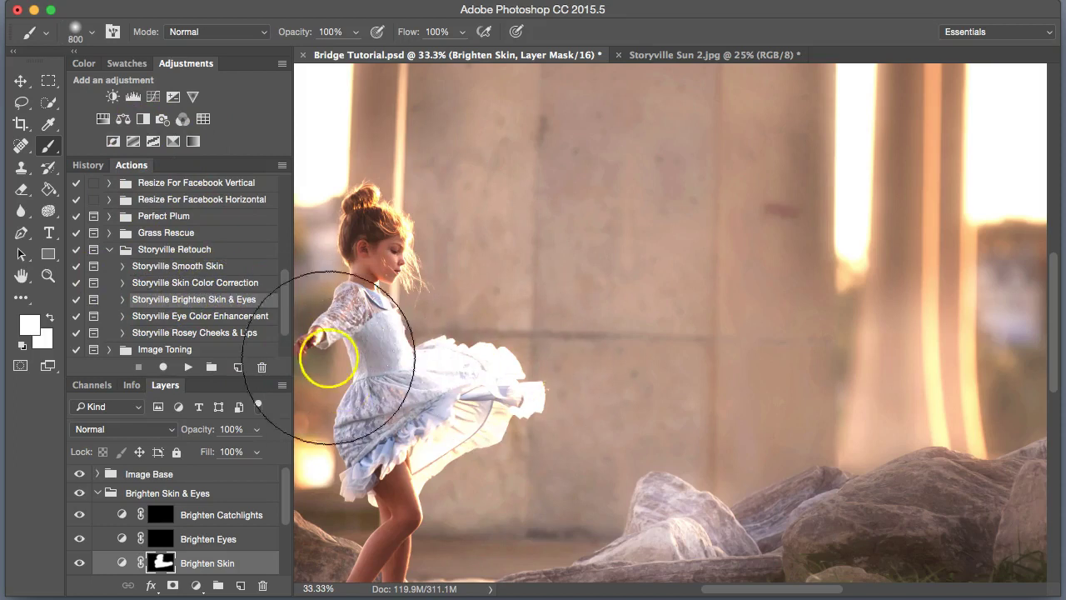
- Paint black at 39% opacity with a 150 brush along the skirt's flaring edge
key("x")
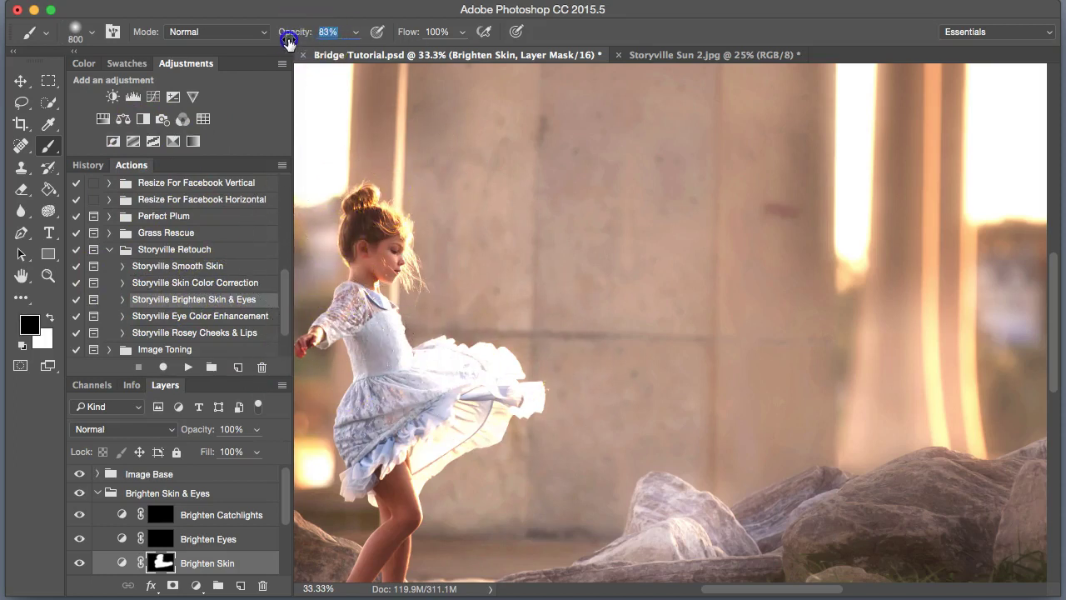
left_click_drag(453, 442, 438, 439)
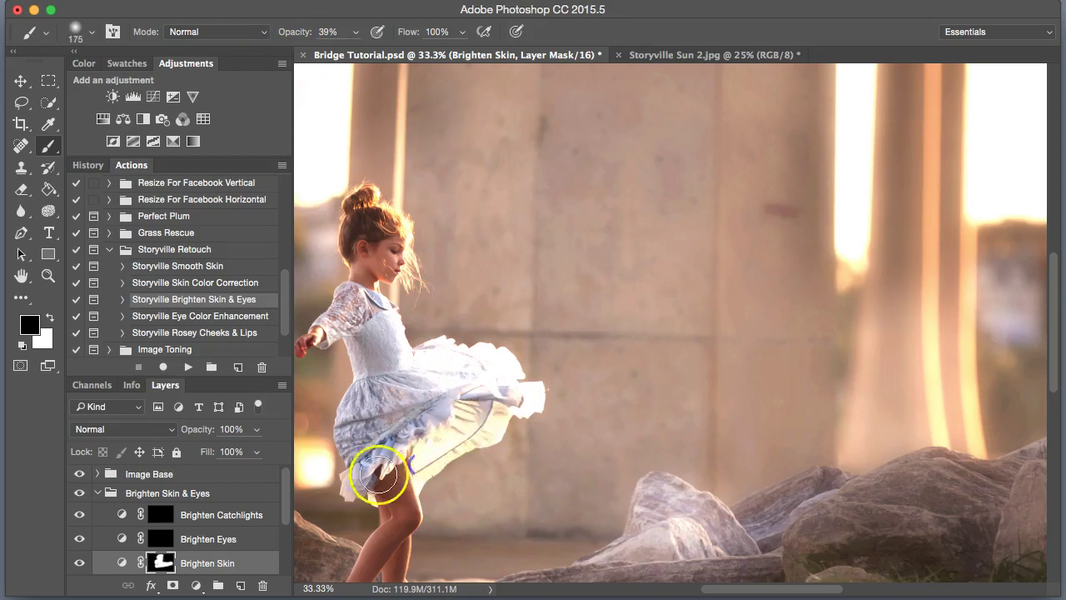
left_click_drag(379, 475, 369, 458)
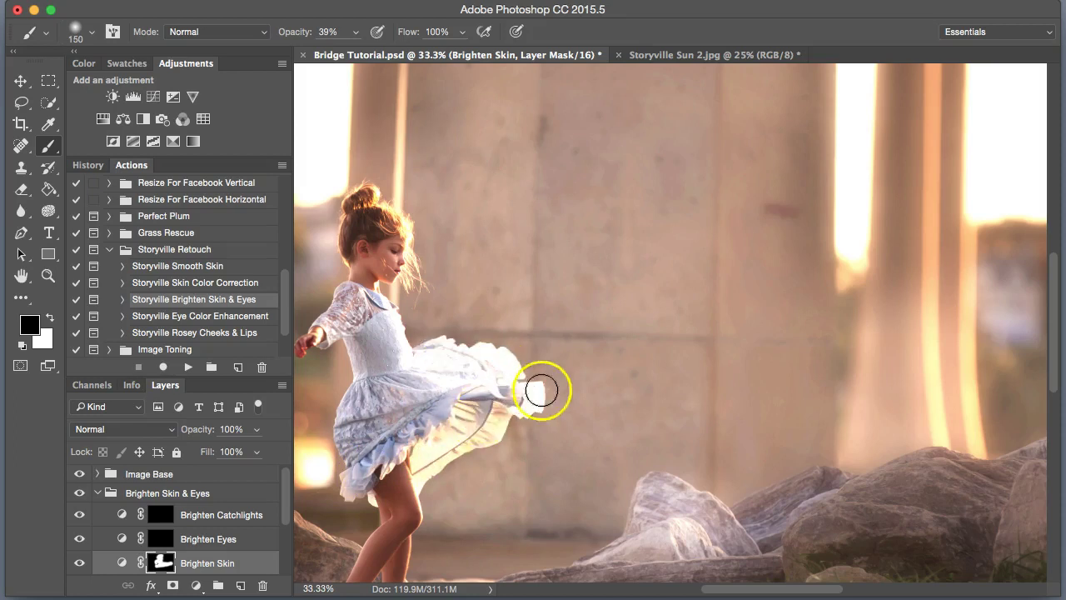
left_click_drag(541, 390, 504, 342)
key("super+minus")
key("super+minus")
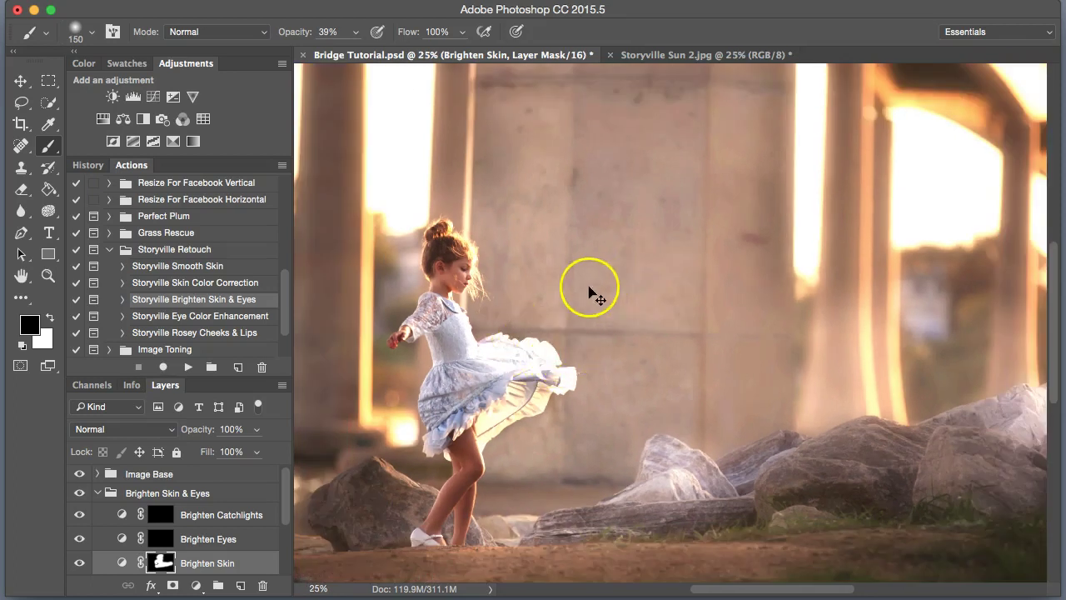
- Toggle the Brighten Skin & Eyes group off and on to compare before and after
key("super+minus")
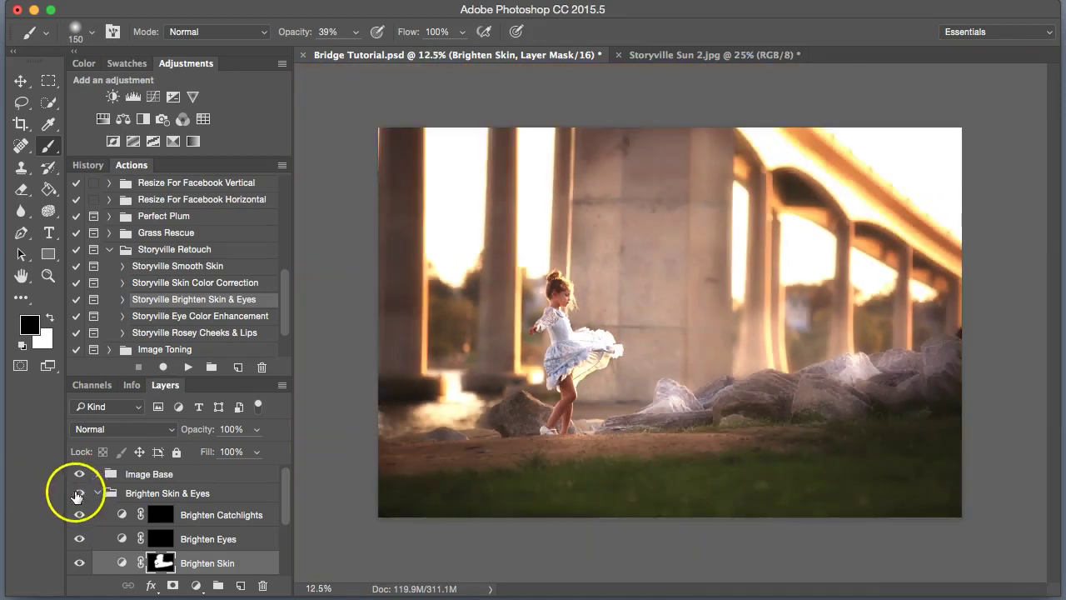
left_click(71, 493)
left_click(72, 493)
left_click(78, 495)
left_click(78, 495)
- With a 600 brush, tone down brightening on the rocks and ground and extend it over the girl
key("super+plus")
key("bracketright")
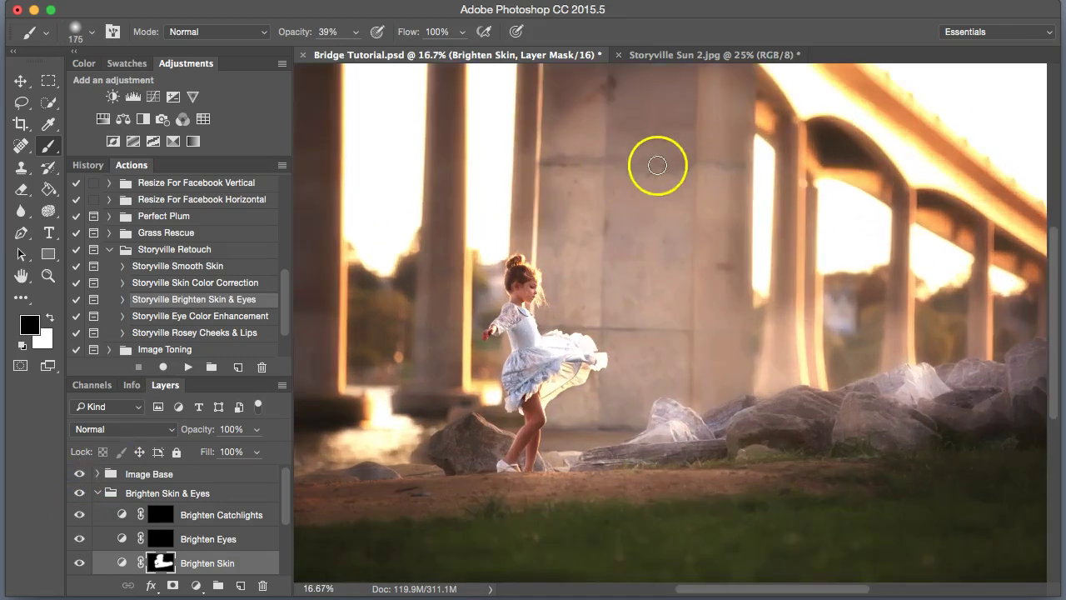
key("super+minus")
key("bracketright")
key("bracketright")
key("bracketright")
key("bracketright")
key("bracketright")
key("bracketright")
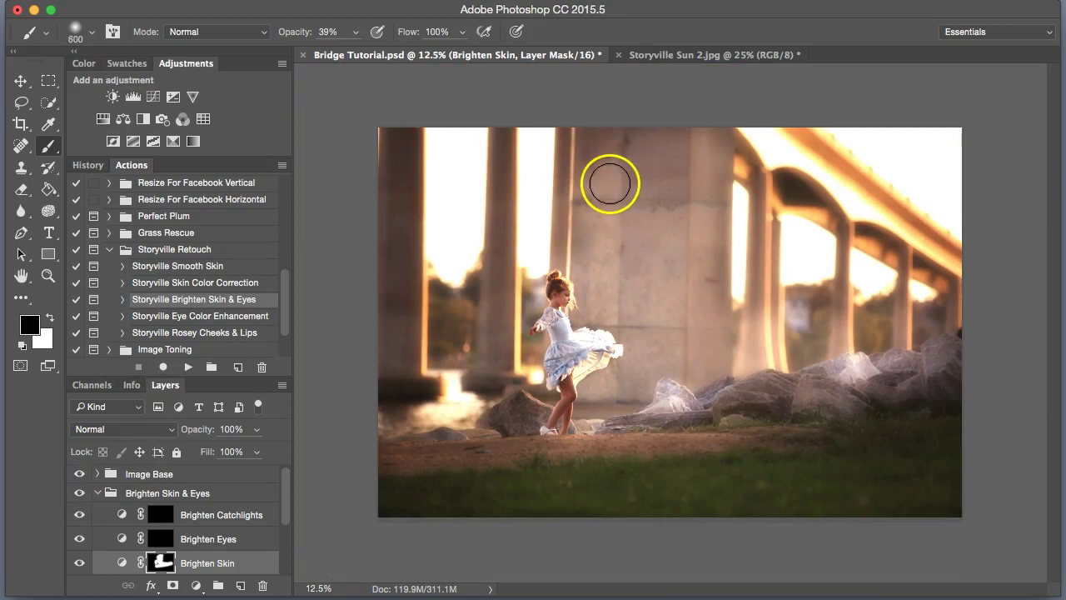
left_click_drag(608, 185, 625, 200)
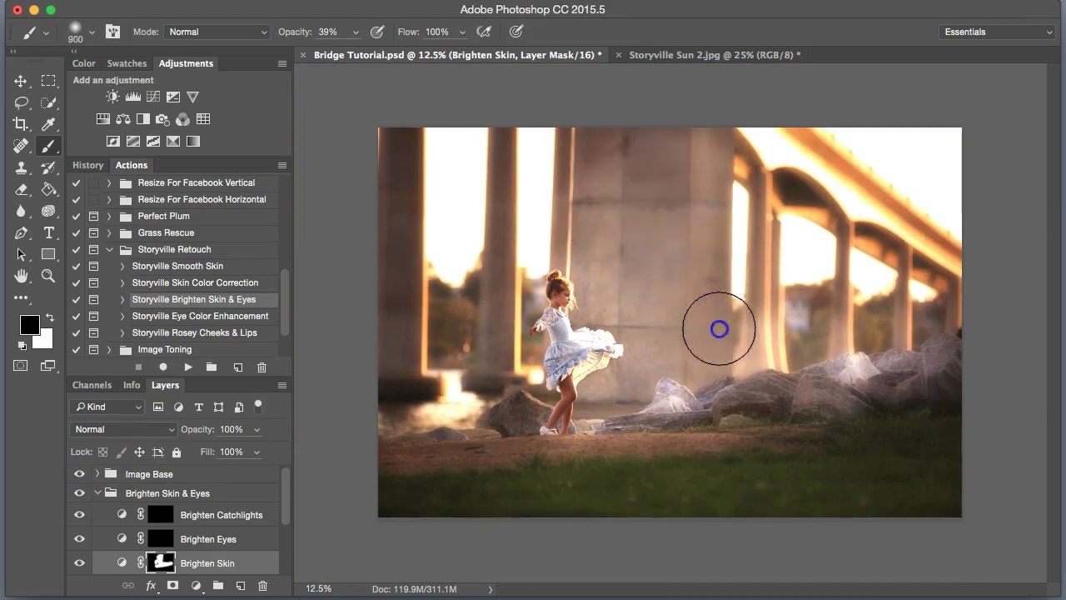
left_click_drag(673, 417, 673, 302)
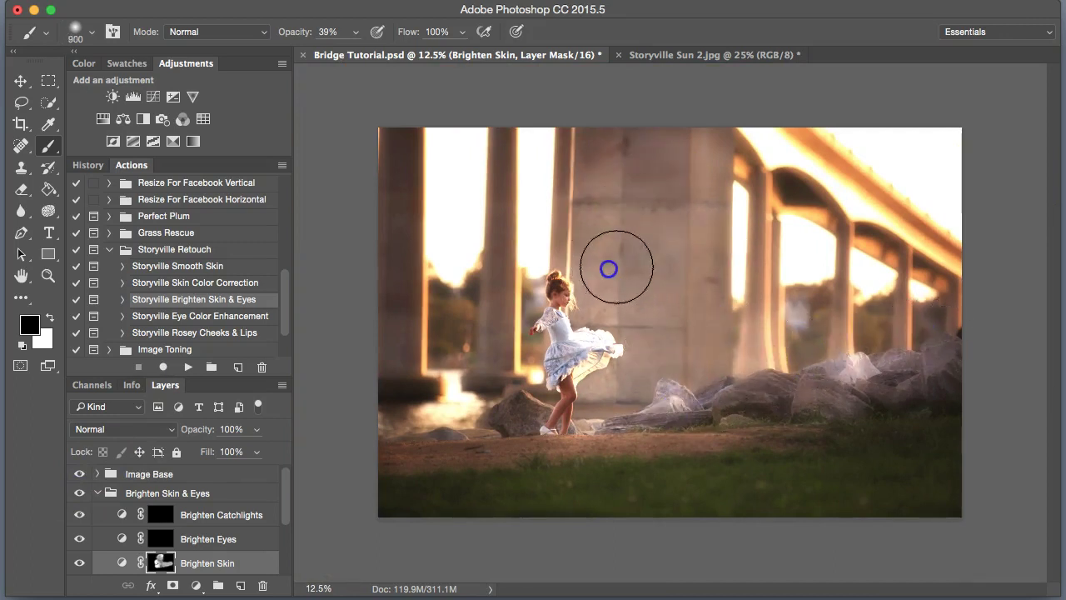
mouse_move(656, 396)
left_mouse_down()
mouse_move(495, 447)
mouse_move(611, 447)
left_mouse_up()
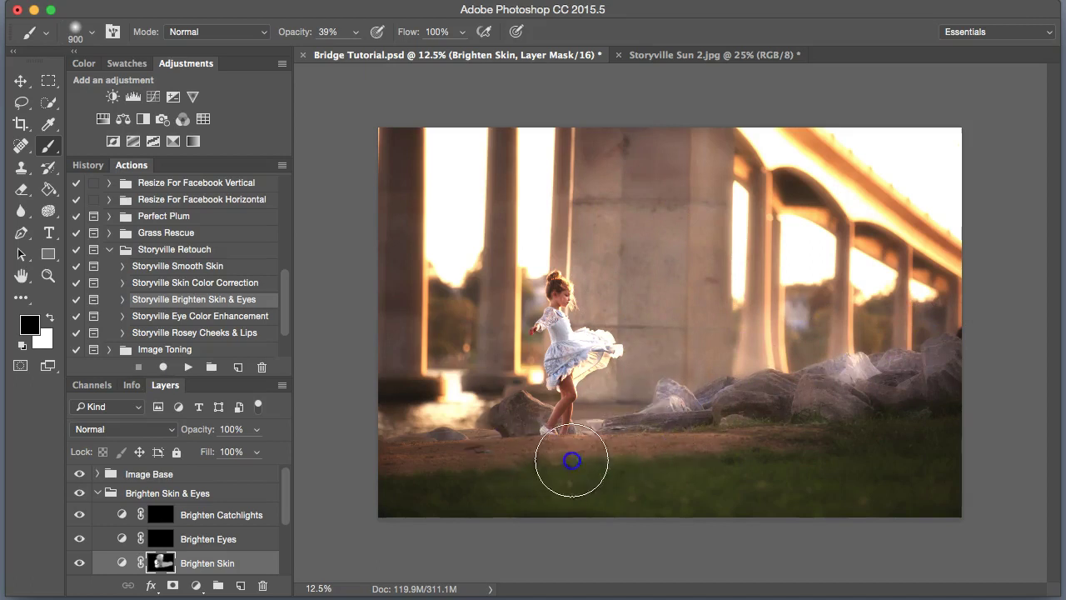
left_click(381, 396)
left_click_drag(380, 397, 590, 238)
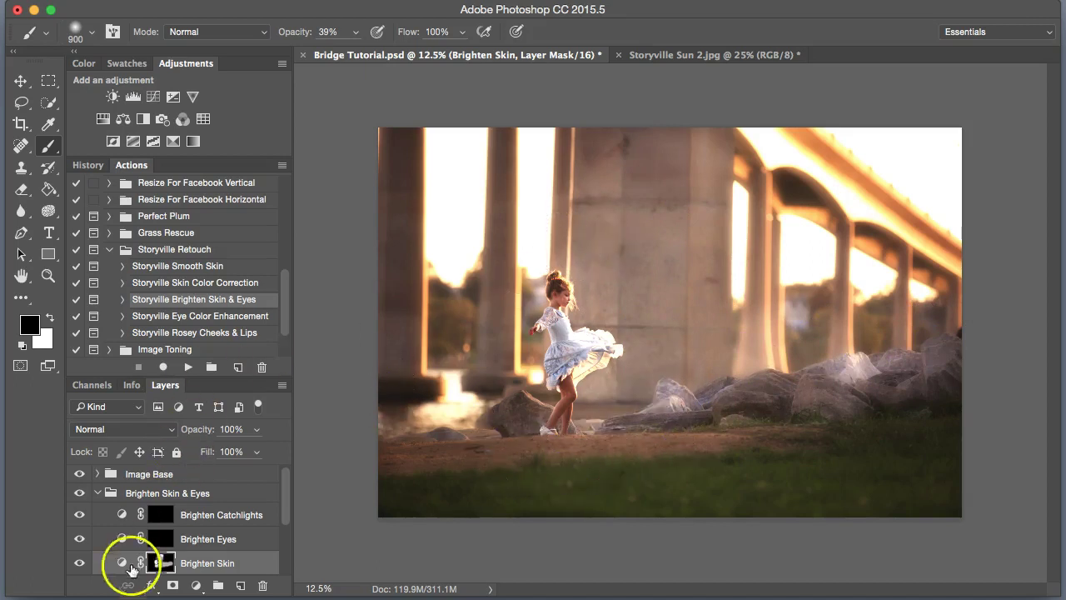
- Compare with Brighten Skin hidden, then collapse and select the Brighten Skin & Eyes group
left_click(79, 563)
left_click(80, 564)
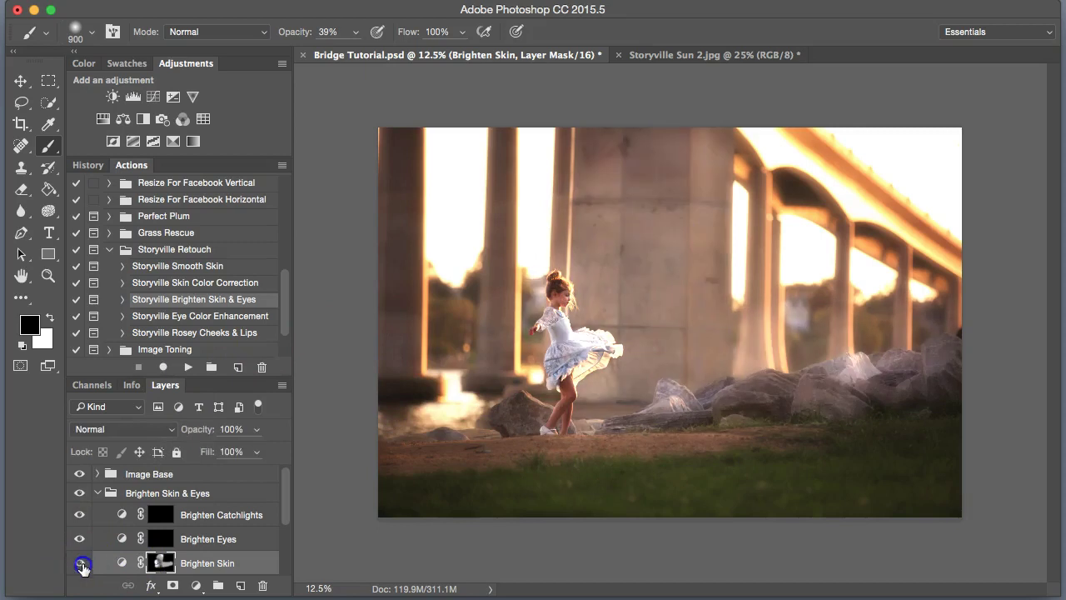
left_click(82, 493)
left_click(99, 494)
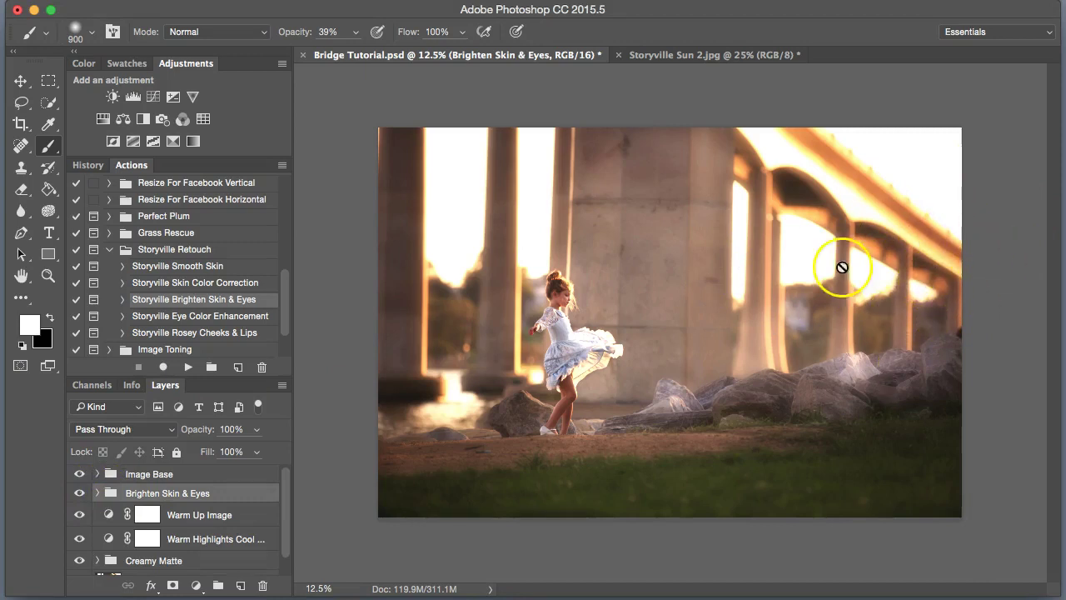
- Copy the whole Storyville Sun 2 image into the Bridge Tutorial photo as a new layer
left_click(693, 57)
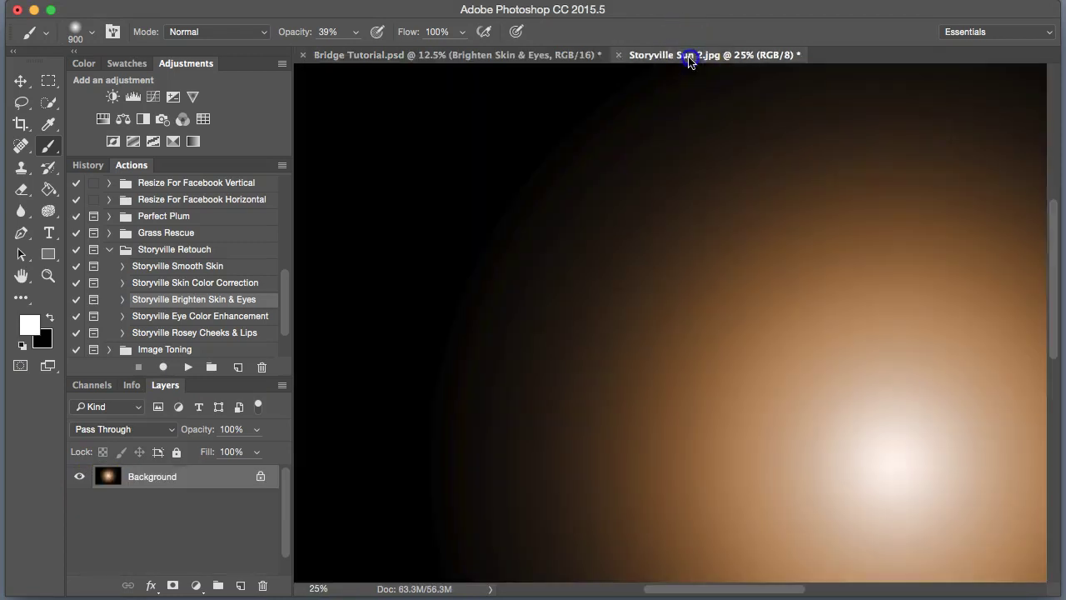
key("super+minus")
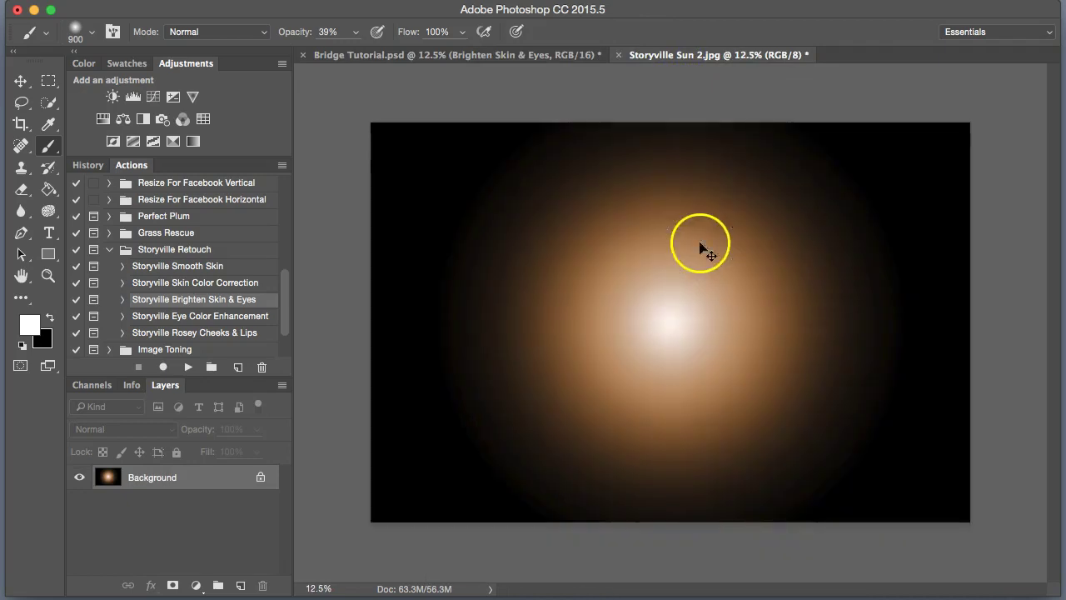
key("super+a")
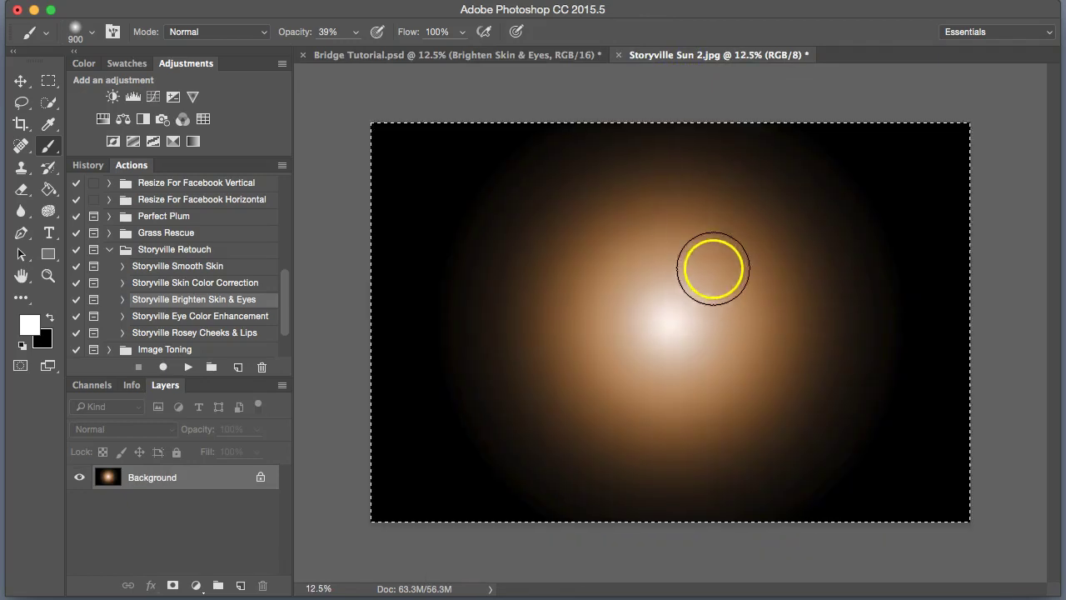
left_click_drag(671, 263, 737, 307)
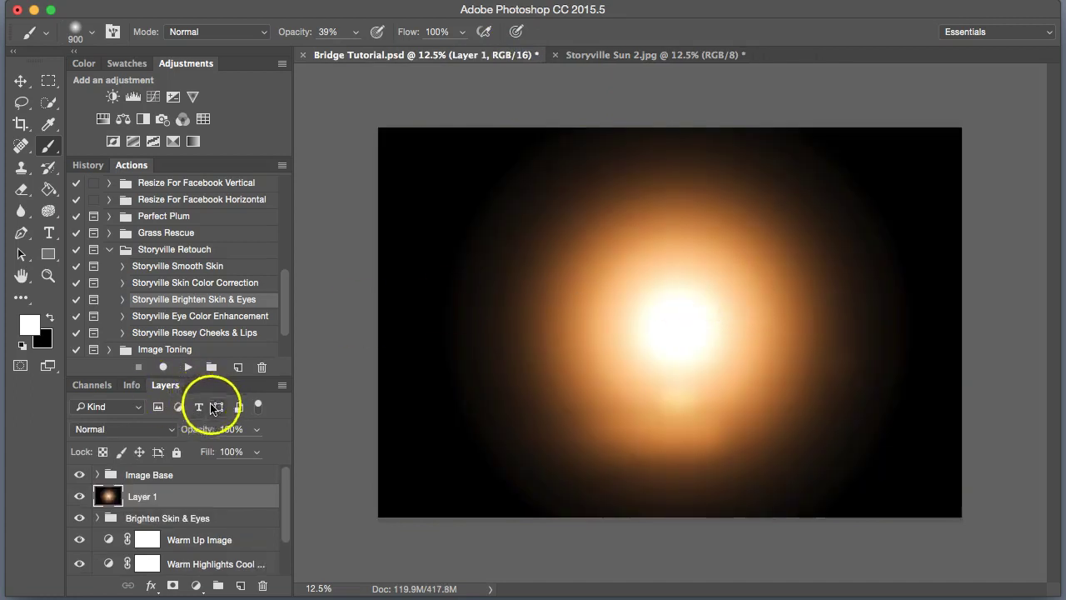
- Set the sun layer to Screen and enlarge it, placing the glow at the upper right
key("ctrl+t")
left_click(143, 429)
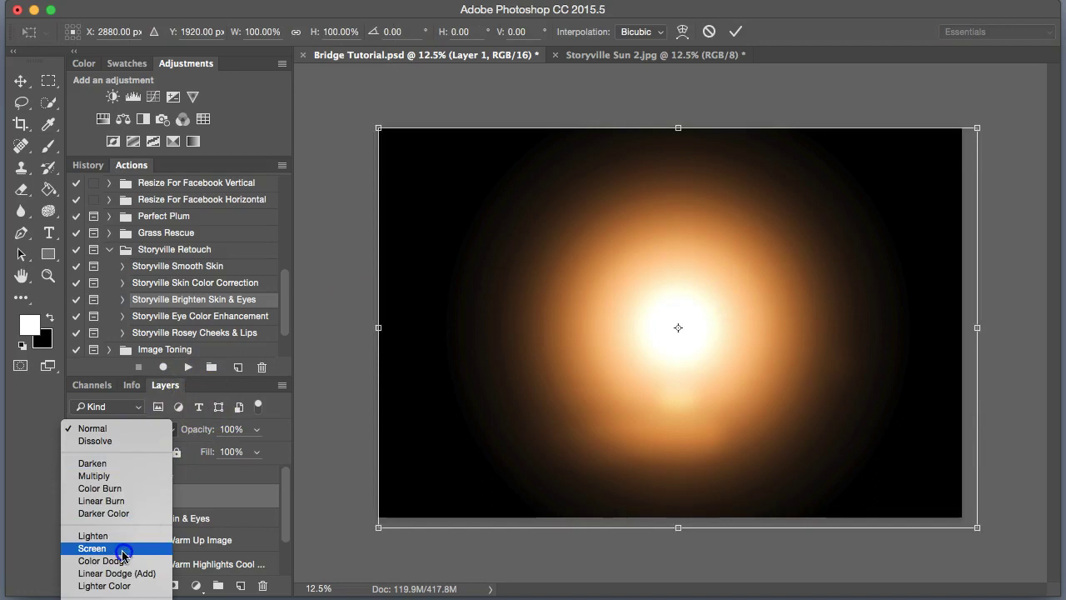
left_click(92, 548)
left_click_drag(680, 393, 882, 334)
left_click_drag(678, 443, 447, 512)
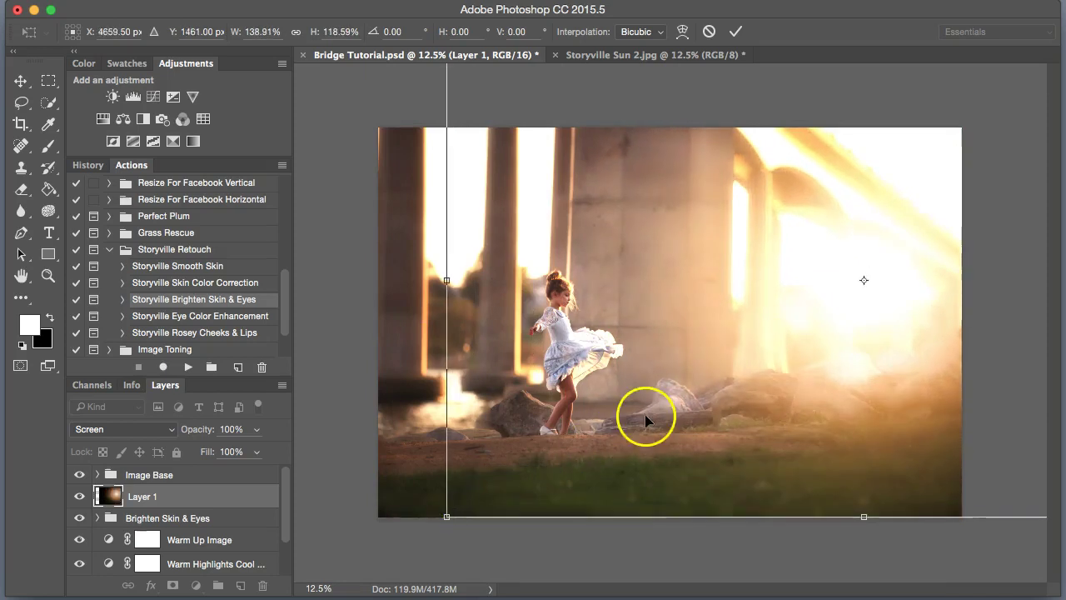
left_click_drag(645, 419, 795, 355)
left_click(735, 34)
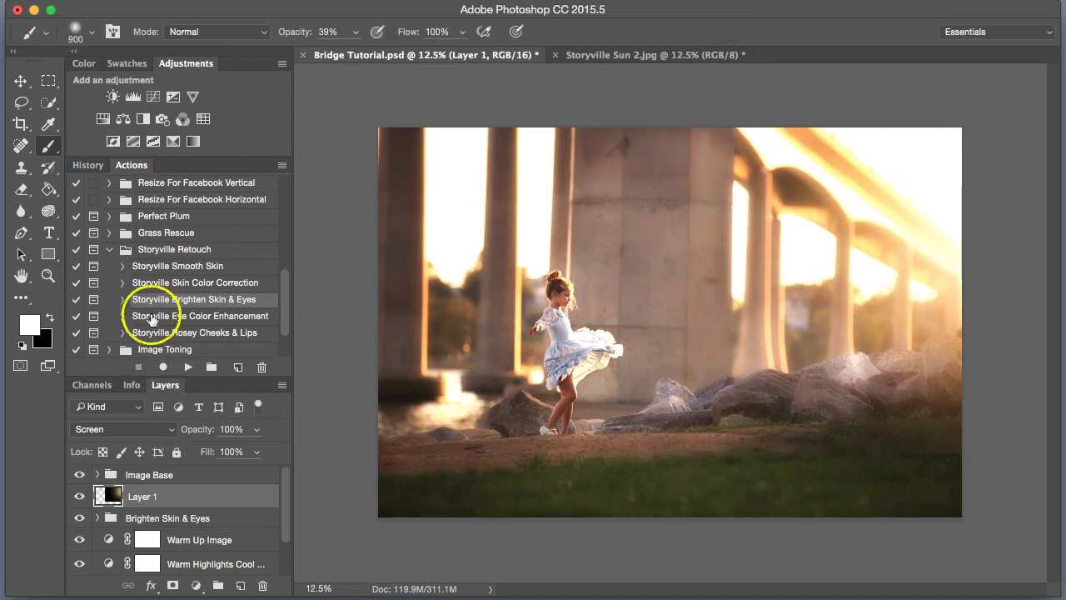
- Lower the sun layer's opacity to 74% and compare it hidden and shown
left_click_drag(213, 430, 207, 431)
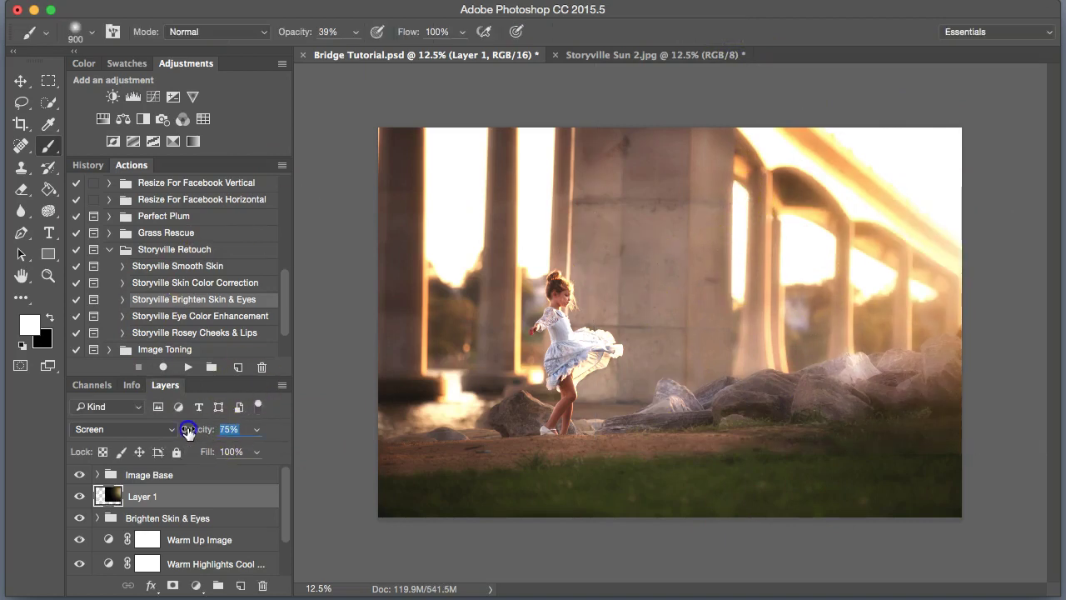
left_click(79, 497)
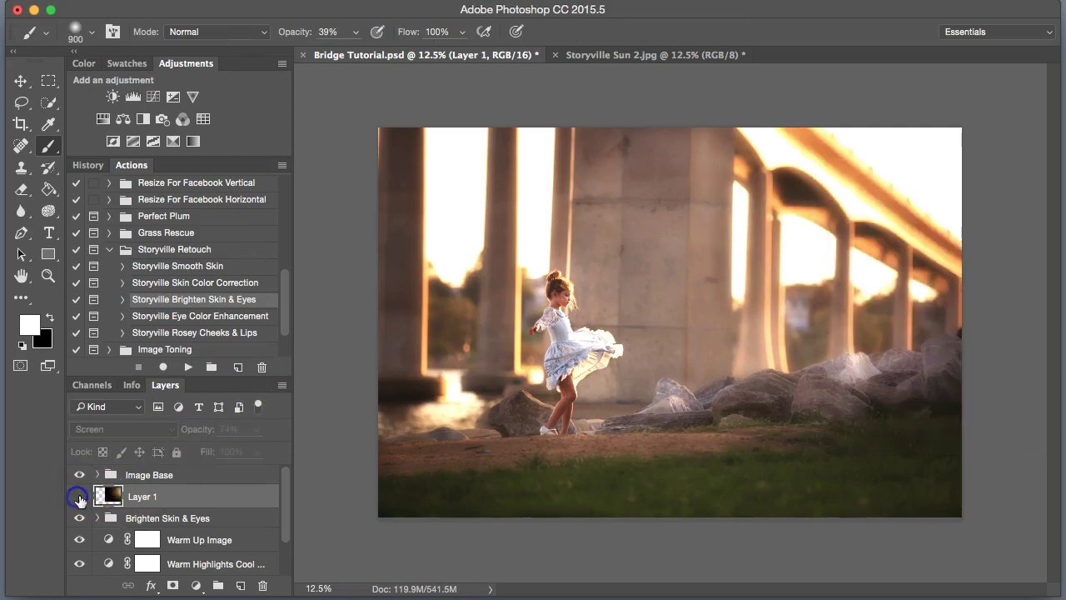
left_click(79, 499)
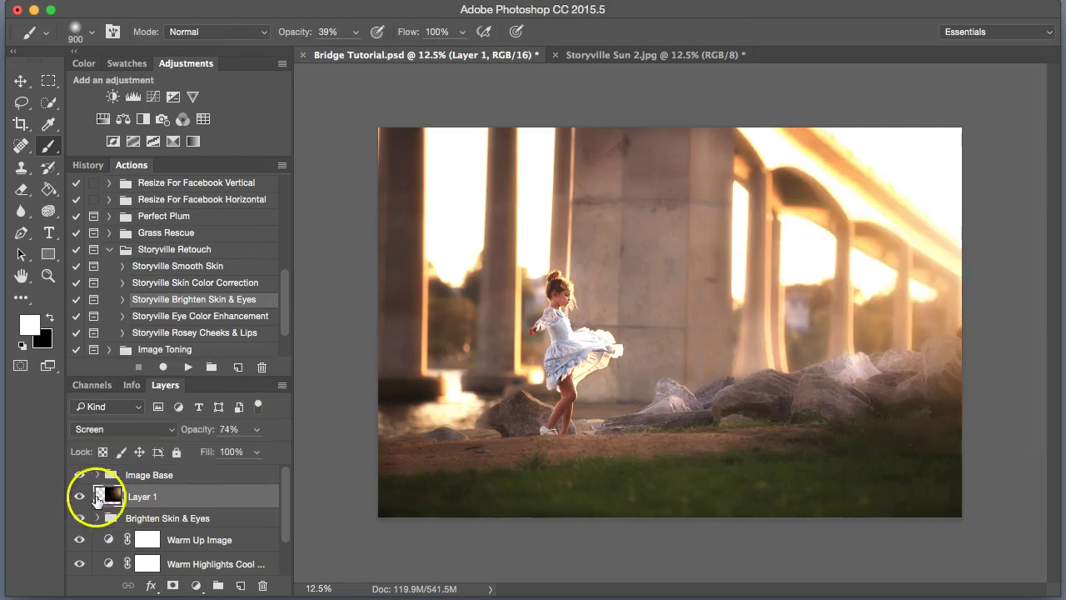
key("super+plus")
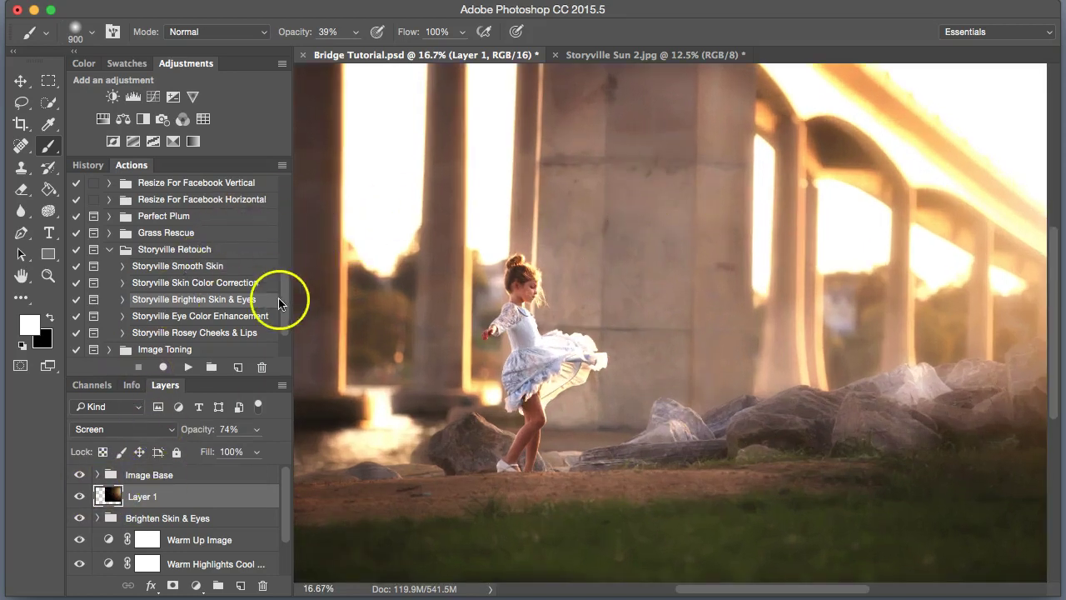
key("super+minus")
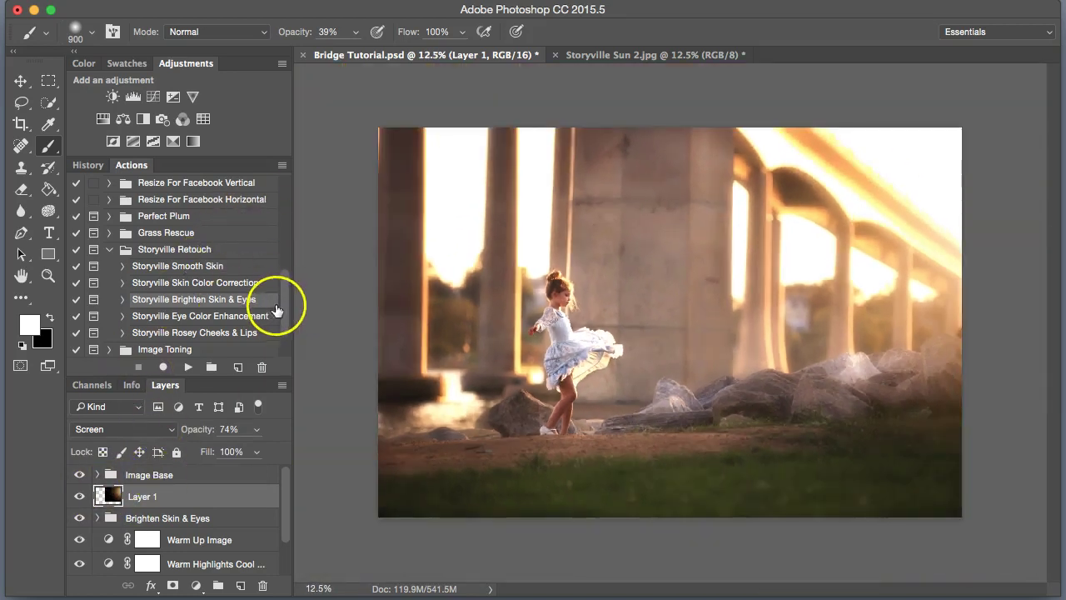
- Run the Storyville Dodge & Burn action to add its Dodge & Burn group
left_click_drag(276, 310, 277, 284)
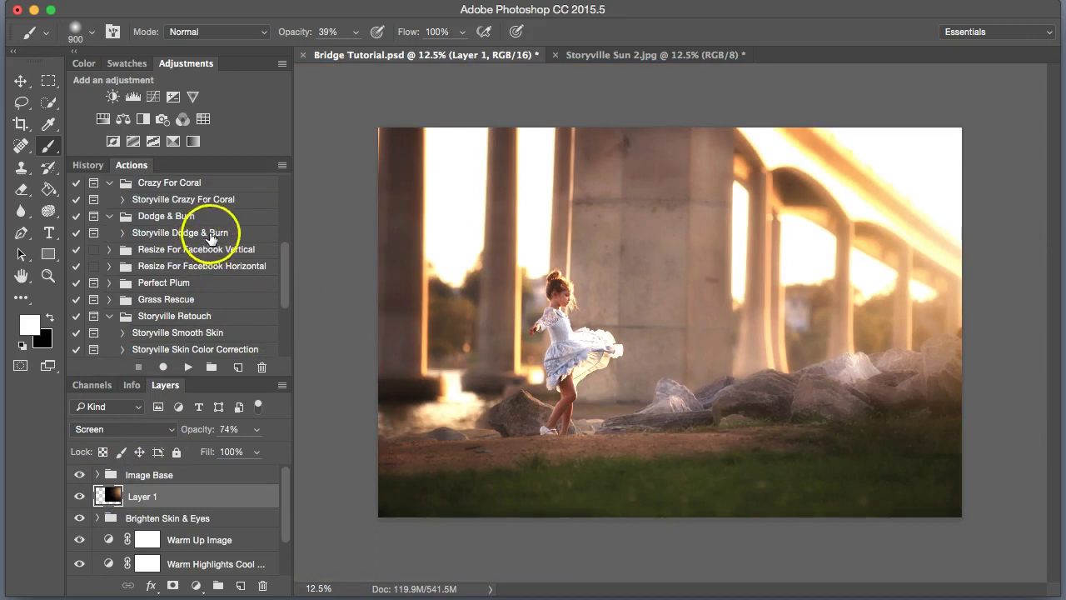
left_click(208, 233)
left_click(195, 370)
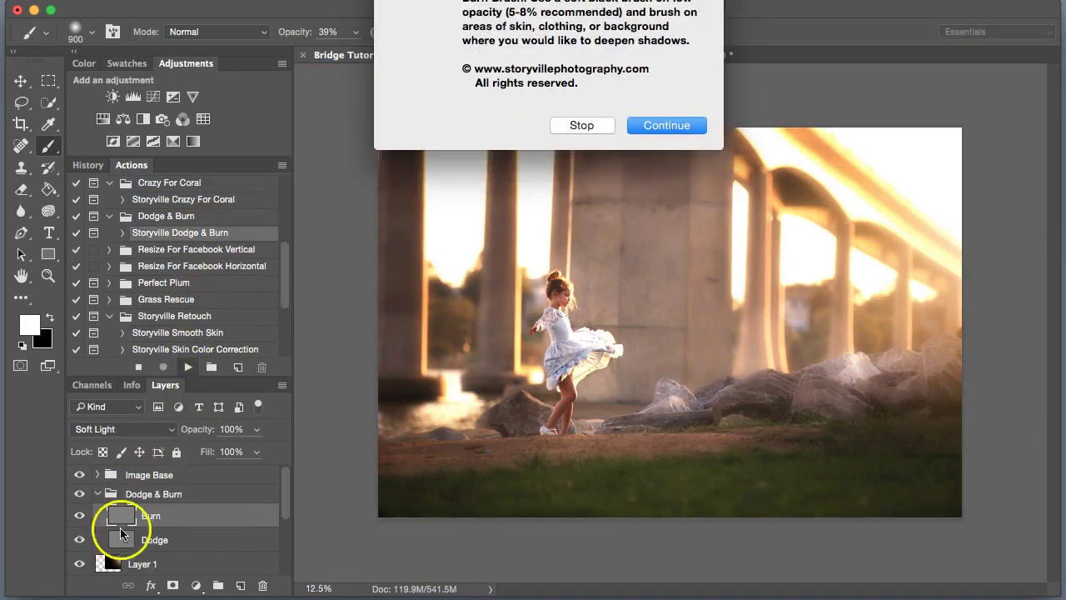
left_click(676, 126)
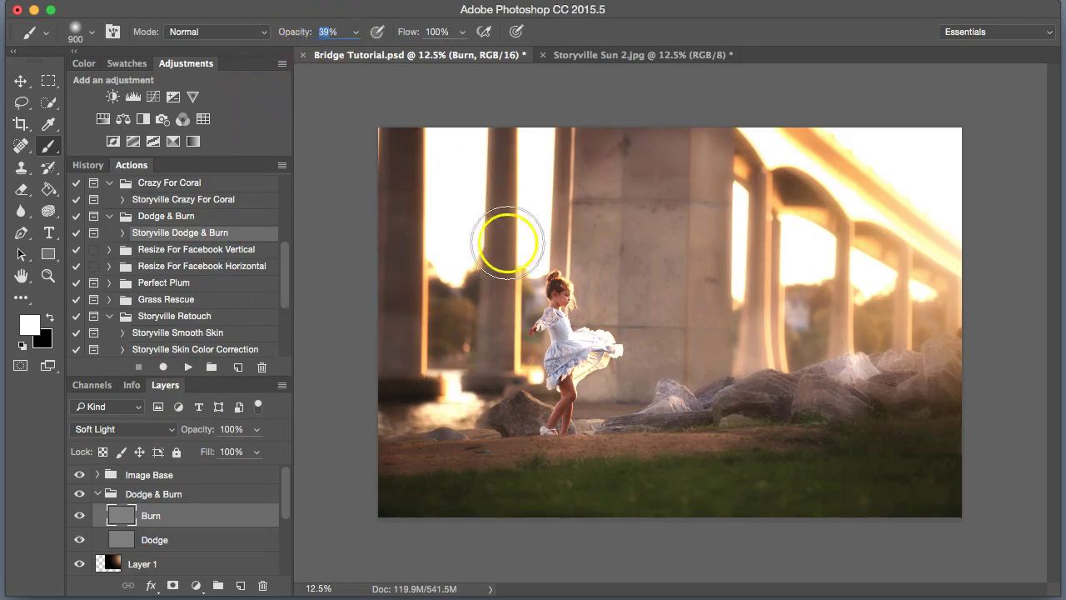
- Paint black at 15% opacity on the Burn layer to darken the left, rear and central pillars
key("1")
key("5")
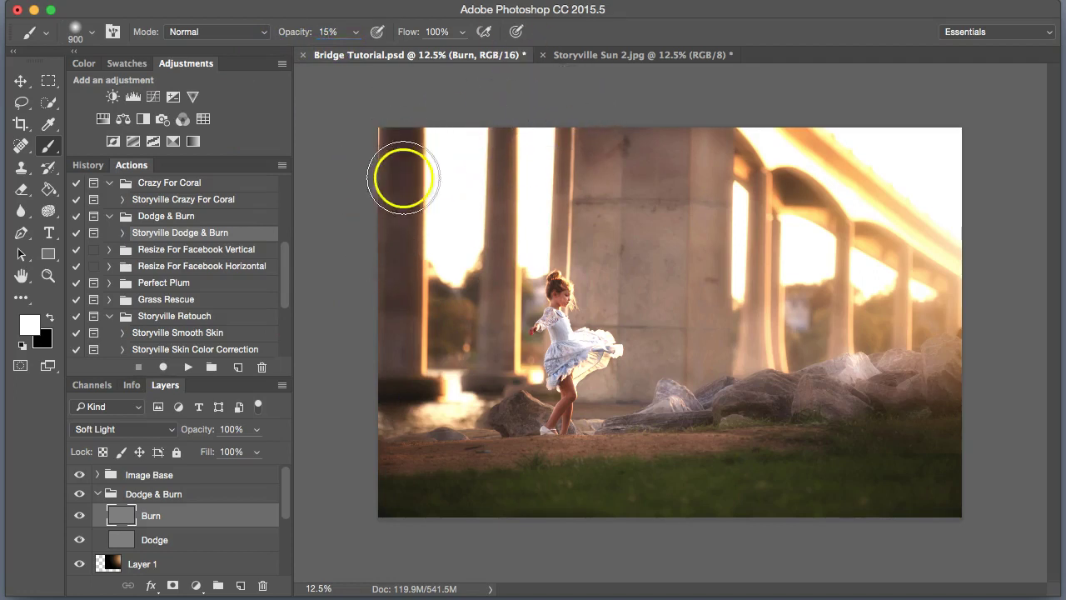
key("x")
key("bracketleft")
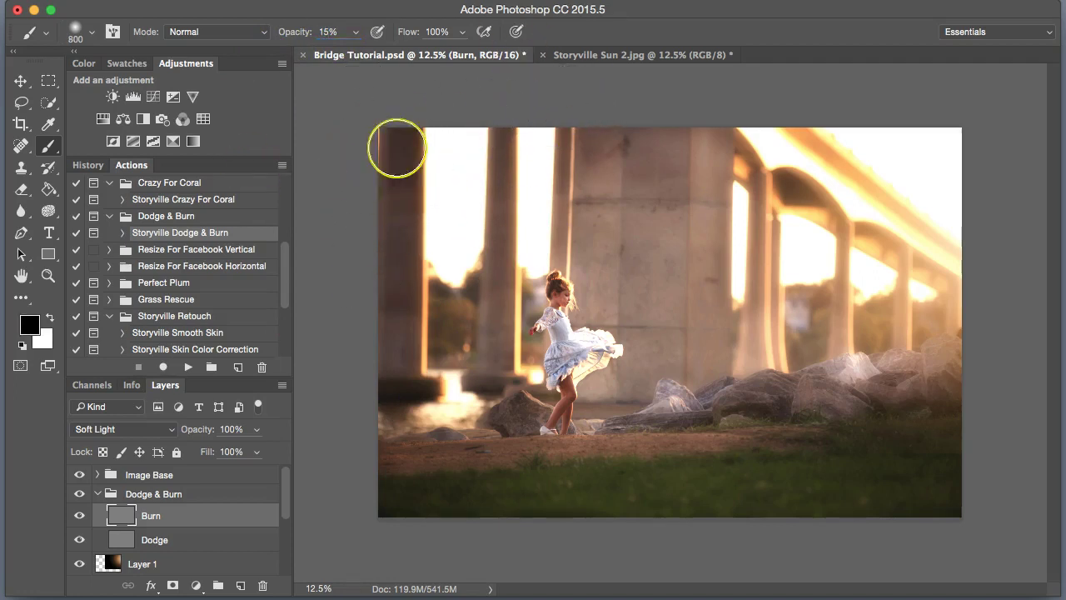
key("bracketleft")
key("bracketleft")
key("bracketleft")
mouse_move(395, 157)
left_mouse_down()
mouse_move(380, 283)
mouse_move(400, 175)
mouse_move(397, 343)
left_mouse_up()
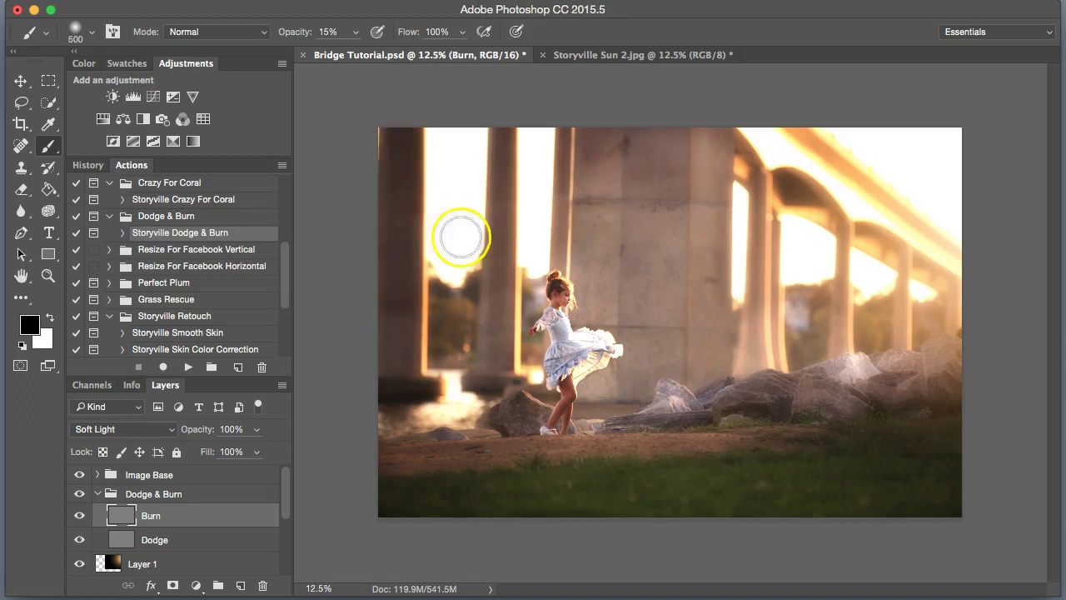
key("bracketleft")
key("bracketleft")
key("bracketleft")
left_click_drag(502, 208, 489, 302)
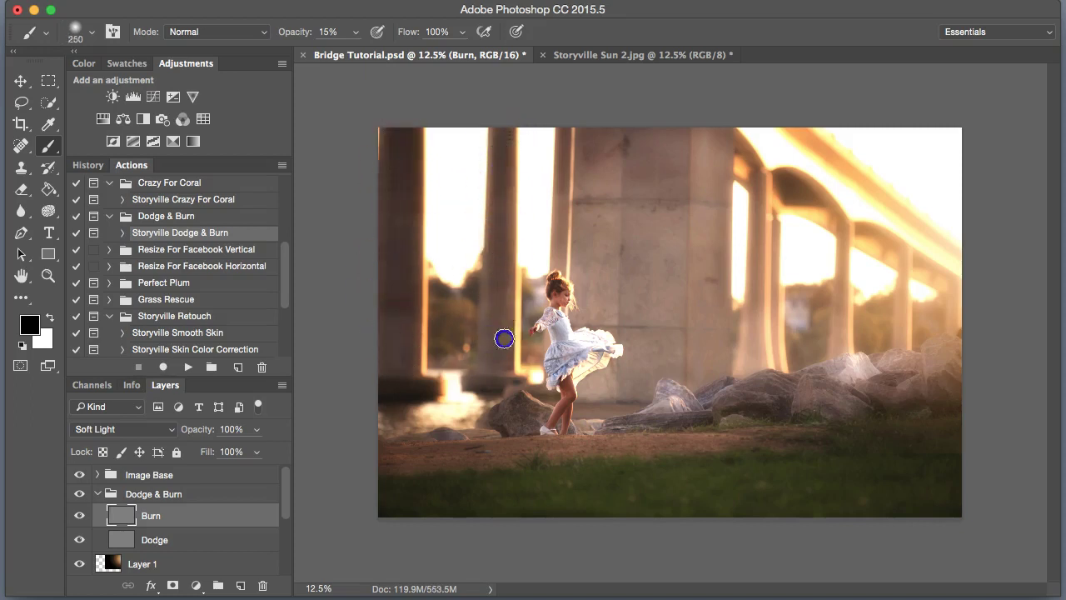
key("bracketright")
key("bracketright")
key("bracketright")
key("bracketright")
mouse_move(611, 162)
left_mouse_down()
mouse_move(606, 243)
mouse_move(633, 155)
mouse_move(674, 309)
mouse_move(689, 278)
mouse_move(690, 205)
mouse_move(669, 350)
mouse_move(616, 379)
mouse_move(631, 288)
left_mouse_up()
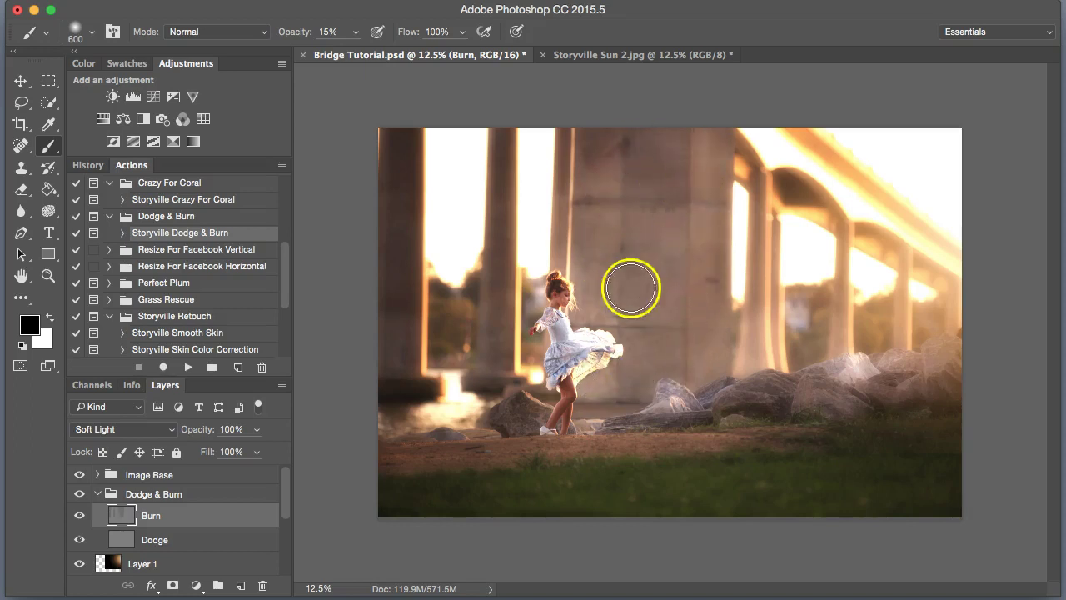
- Darken the right-hand pillars, the rocks and the grassy ground on the Burn layer
key("bracketleft")
key("bracketleft")
key("bracketleft")
mouse_move(752, 345)
left_mouse_down()
mouse_move(773, 348)
mouse_move(762, 337)
mouse_move(854, 241)
mouse_move(907, 269)
mouse_move(921, 311)
left_mouse_up()
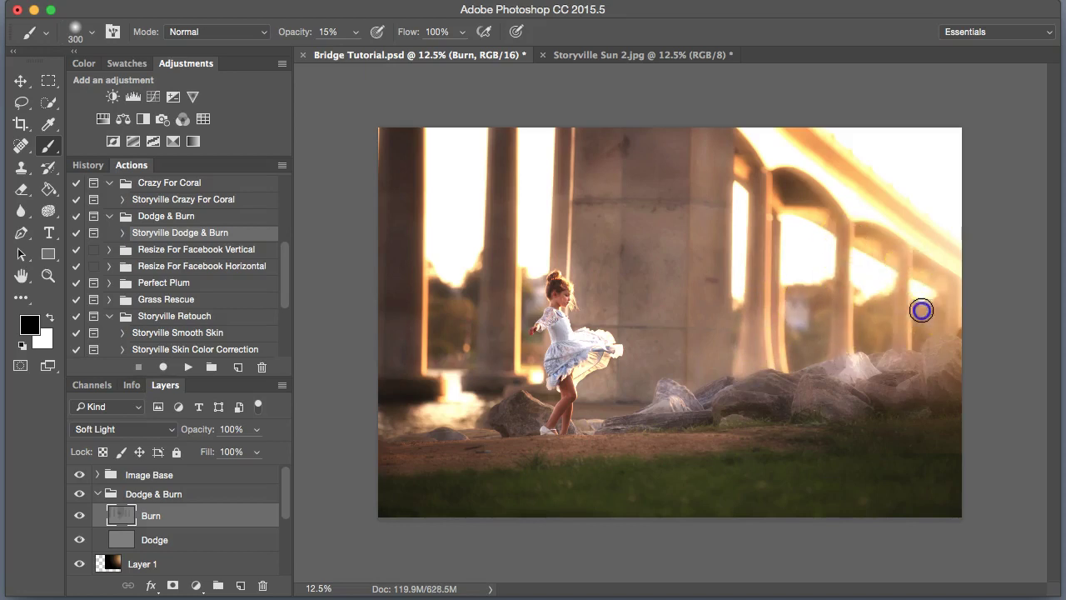
key("bracketright")
key("bracketright")
key("bracketright")
key("bracketright")
mouse_move(933, 378)
left_mouse_down()
mouse_move(708, 411)
mouse_move(553, 472)
mouse_move(534, 497)
mouse_move(913, 503)
left_mouse_up()
key("bracketleft")
key("bracketleft")
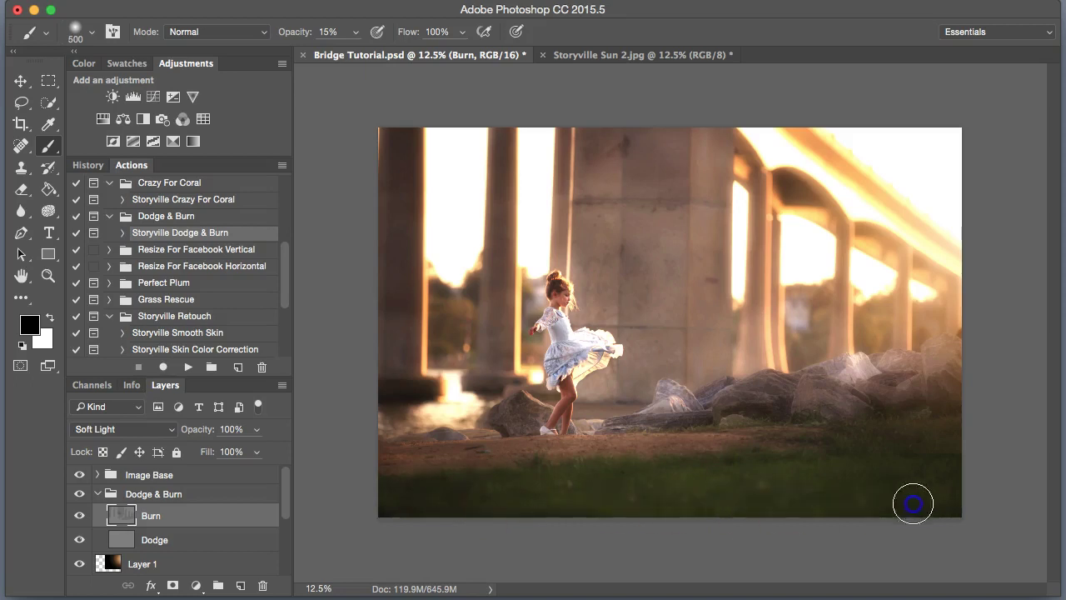
mouse_move(649, 504)
left_mouse_down()
mouse_move(403, 508)
mouse_move(434, 480)
mouse_move(410, 436)
mouse_move(485, 419)
left_mouse_up()
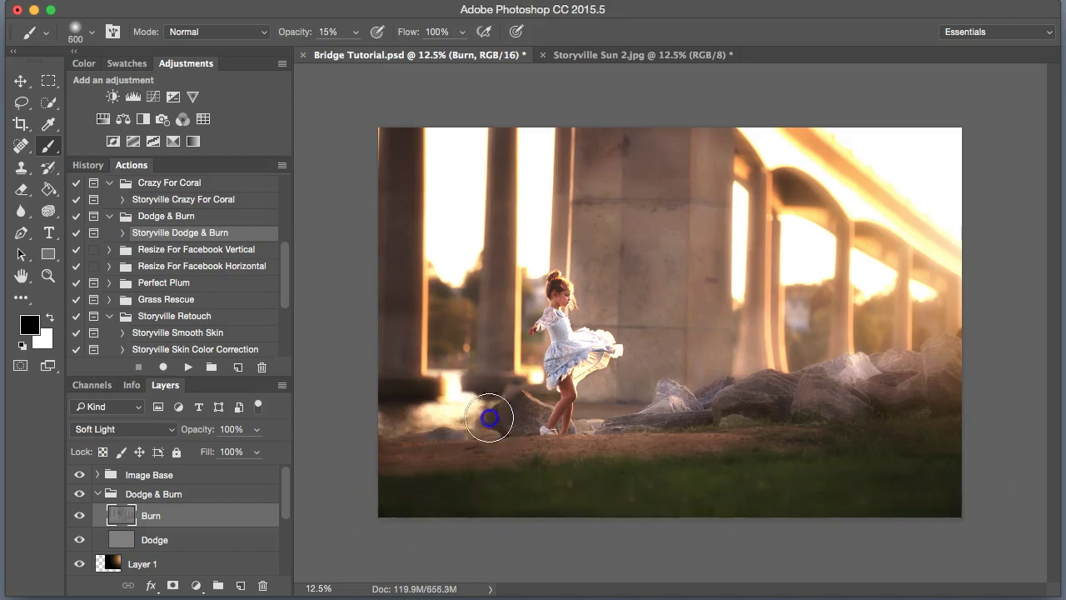
key("bracketright")
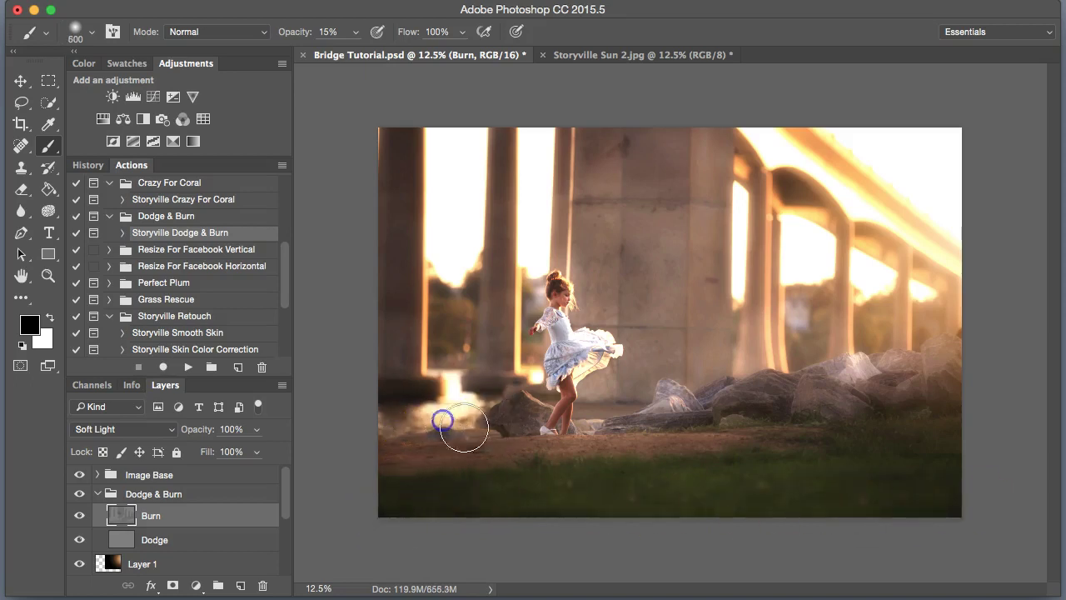
- Compare the Dodge & Burn work hidden and shown, then collapse its group
left_click(78, 496)
left_click(78, 494)
left_click(98, 493)
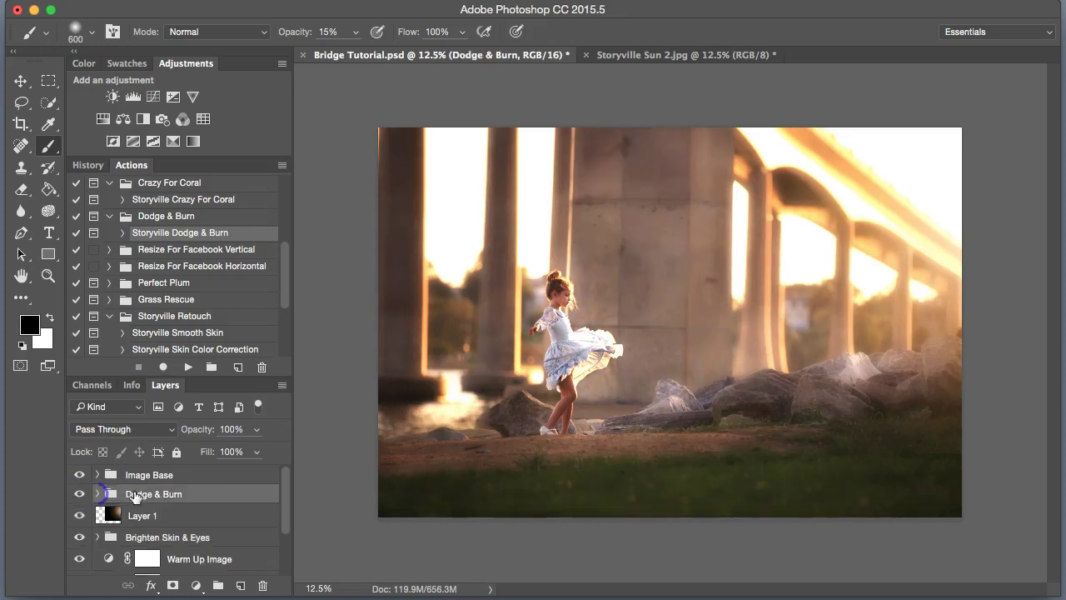
- Scroll the Actions panel and select the Storyville Eye Color Enhancement action
scroll(605, 372, "up", 2)
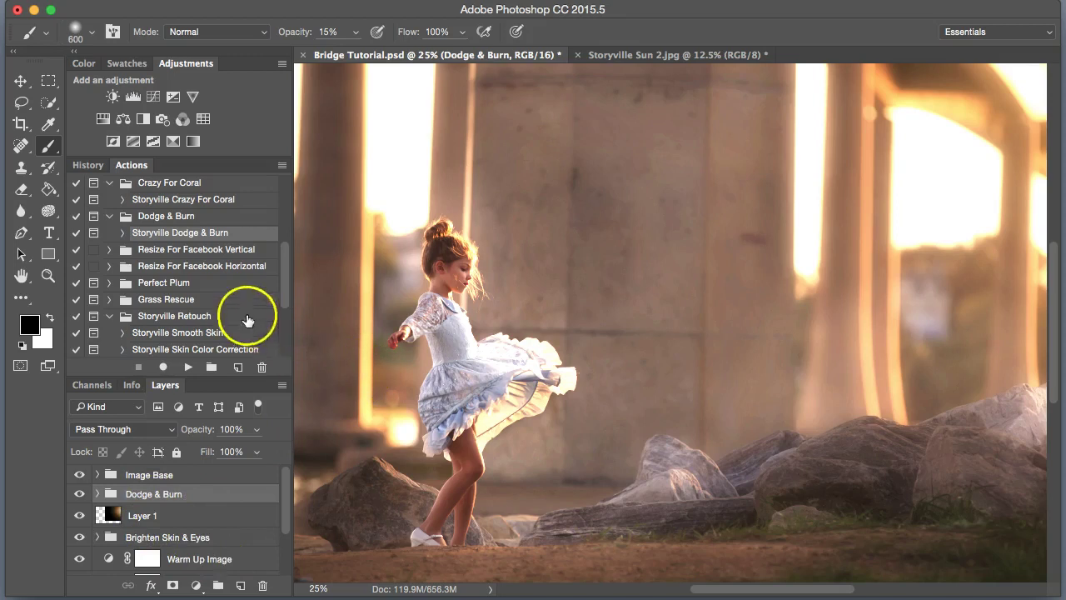
left_click_drag(755, 592, 716, 588)
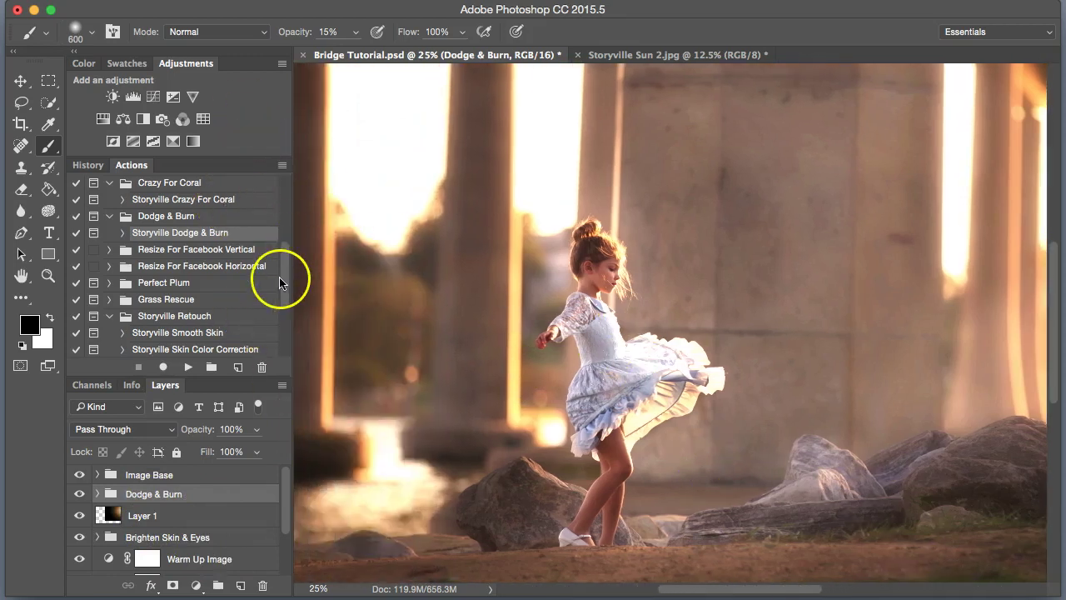
left_click_drag(281, 281, 281, 307)
left_click(250, 317)
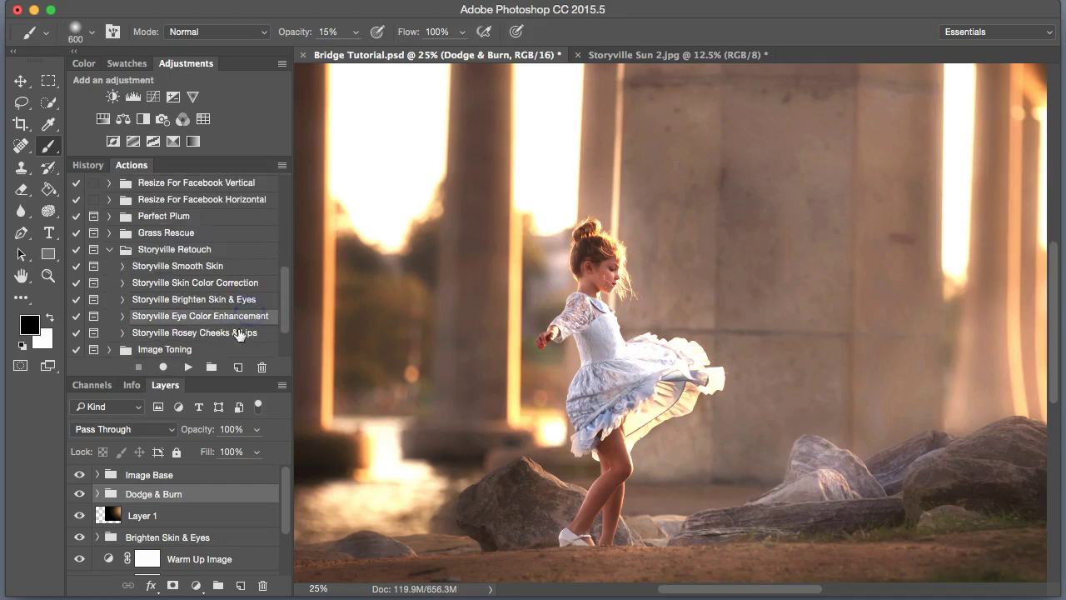
- Run the Storyville Eye Color Enhancement action and expand its Eye Color Enhancements group
left_click(188, 367)
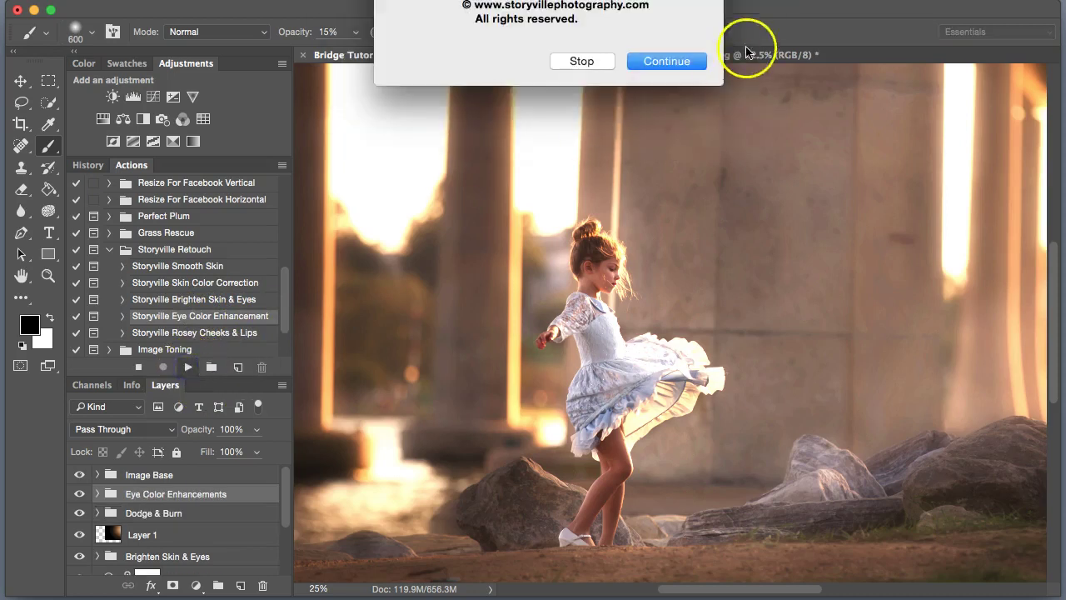
left_click(667, 62)
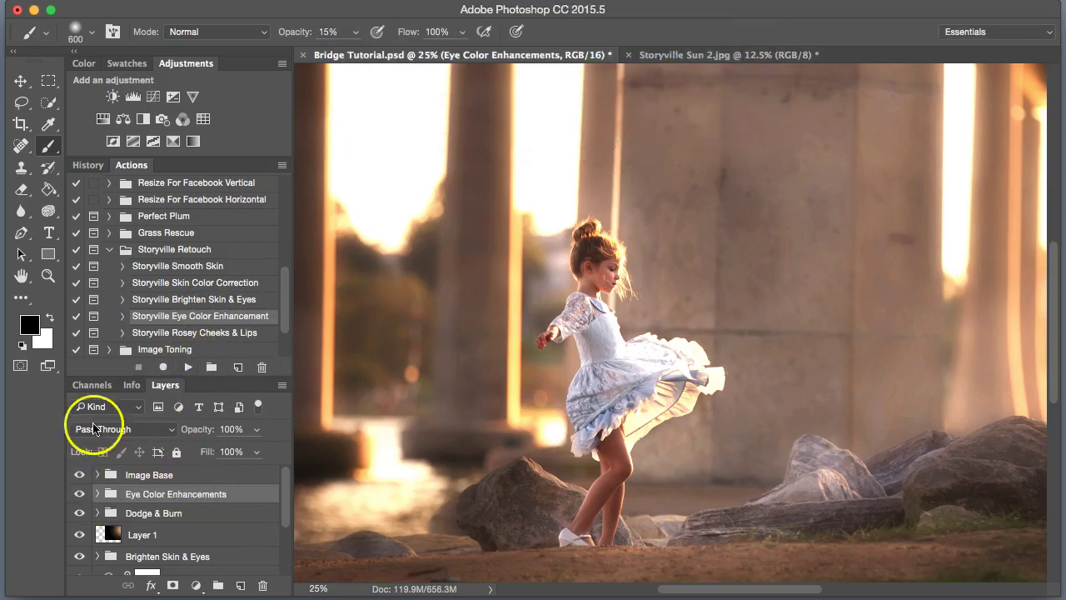
left_click(96, 493)
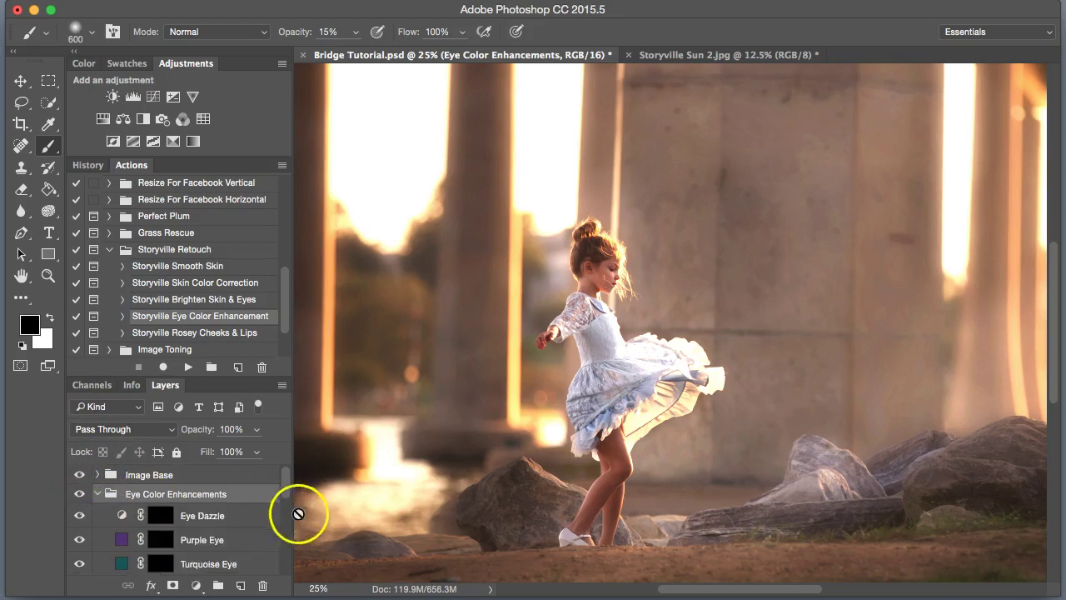
scroll(288, 491, "down", 3)
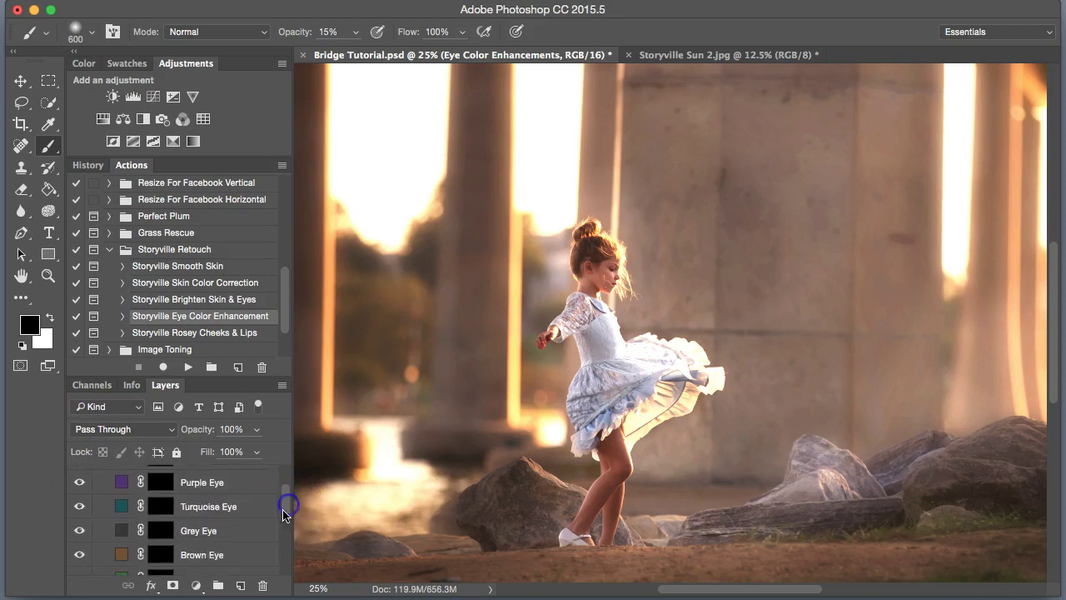
- Paint white at 98% on the Purple Eye mask over the dress, then set opacity to 77%
left_click(160, 481)
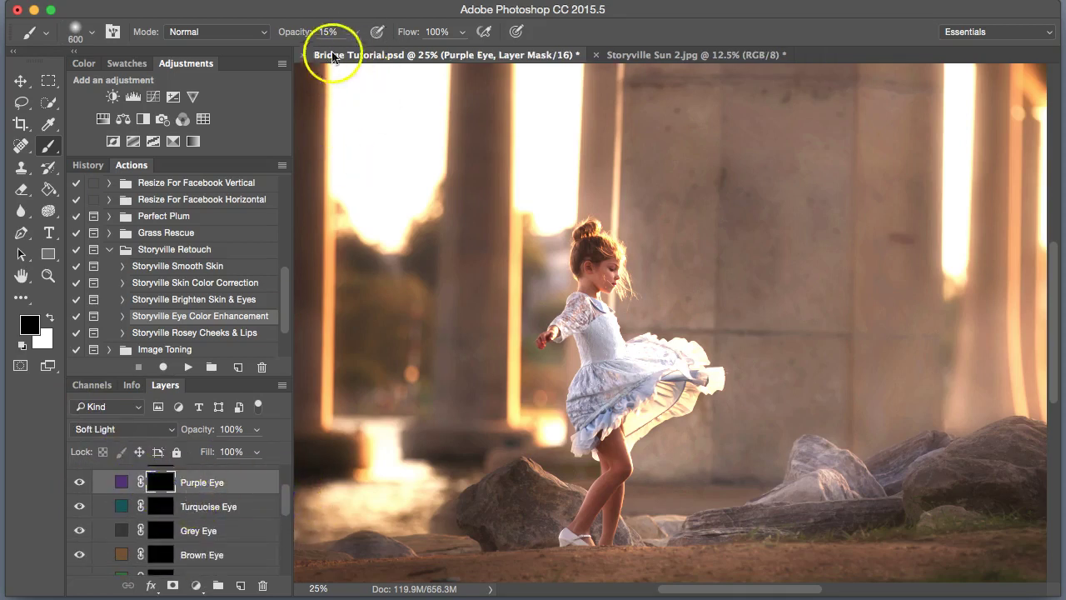
left_click_drag(289, 35, 409, 31)
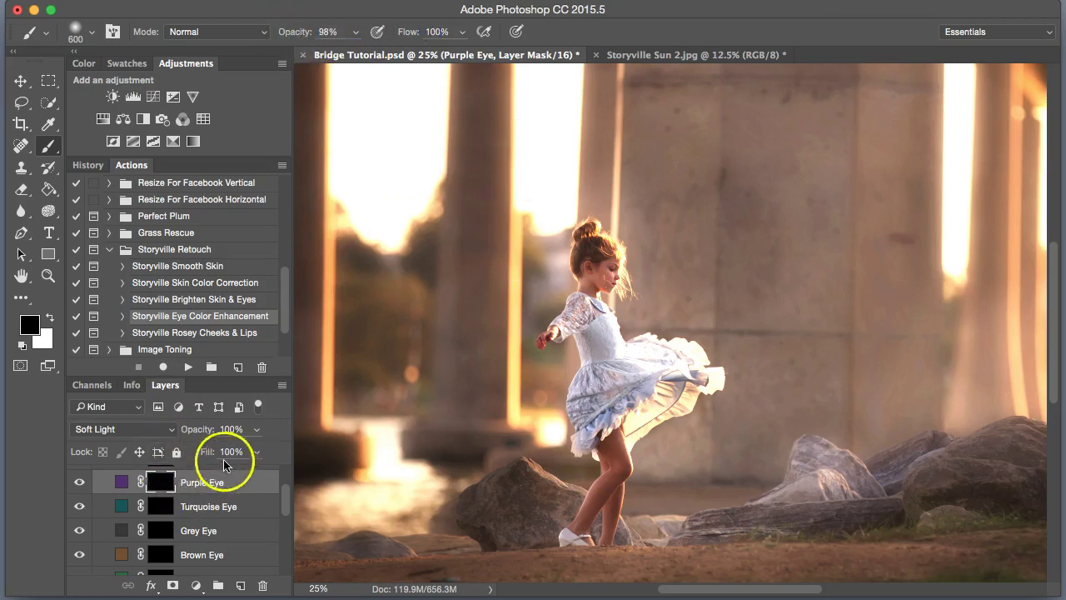
key("x")
key("bracketleft")
key("bracketleft")
key("bracketleft")
key("bracketleft")
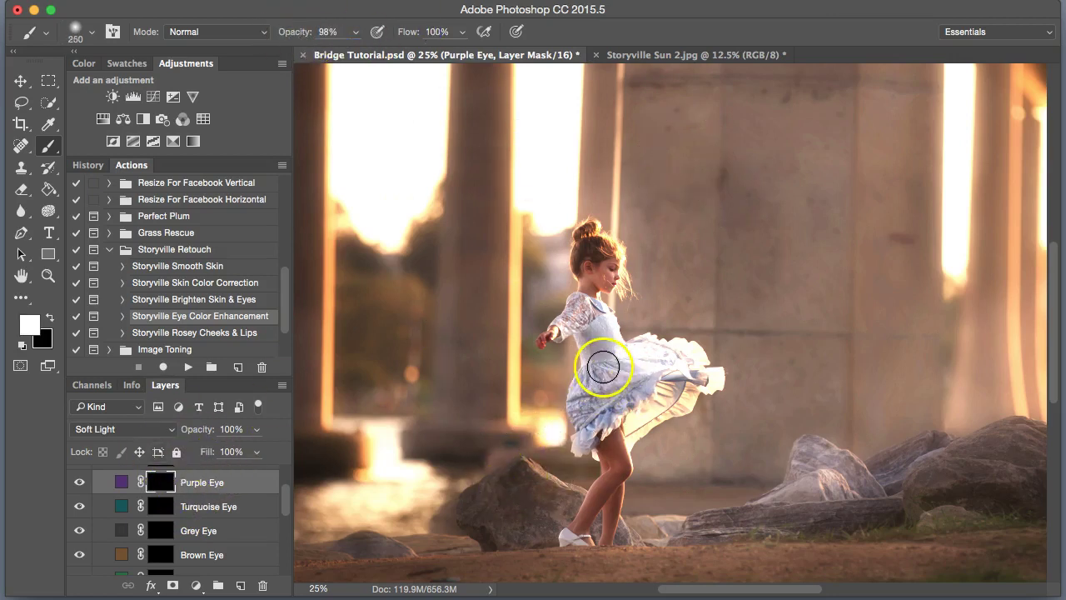
mouse_move(603, 347)
left_mouse_down()
mouse_move(586, 440)
mouse_move(646, 396)
left_mouse_up()
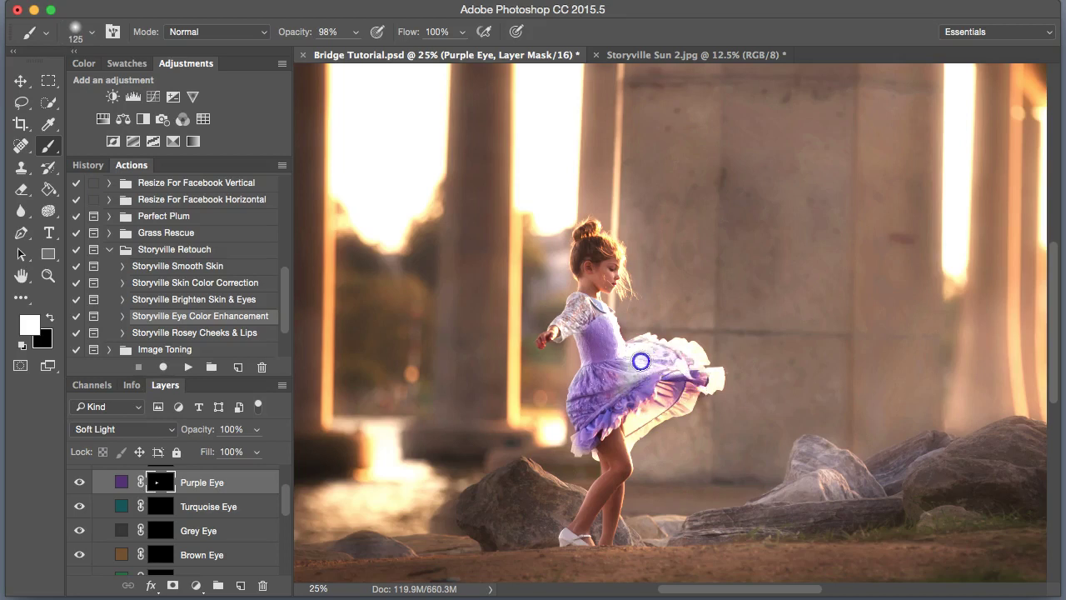
key("super+equal")
key("bracketleft")
key("bracketleft")
key("bracketleft")
key("bracketleft")
left_click(547, 304)
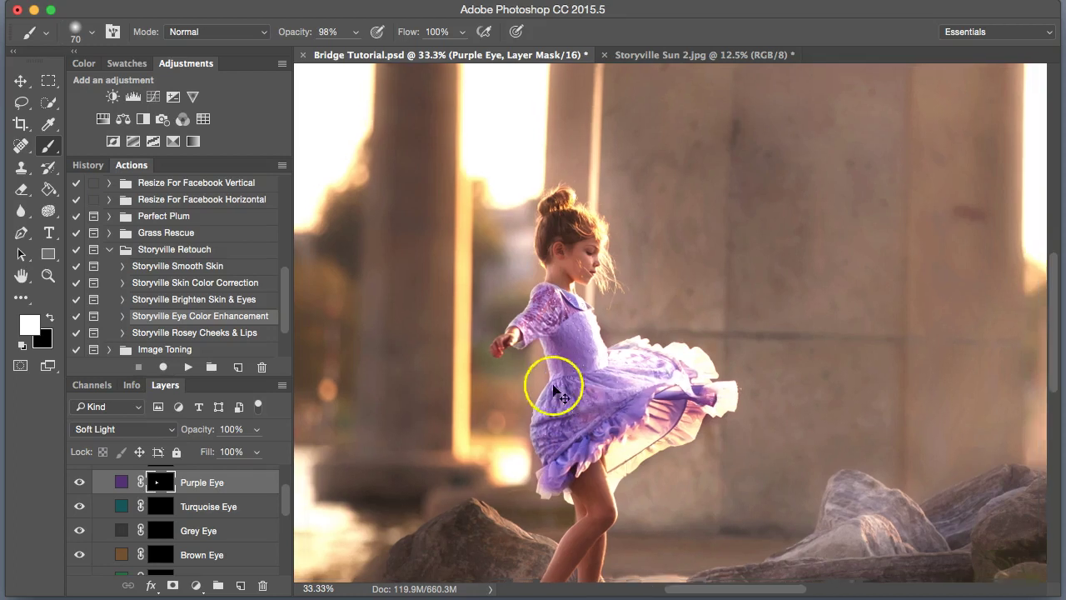
key("super+minus")
key("super+minus")
left_click_drag(210, 430, 194, 430)
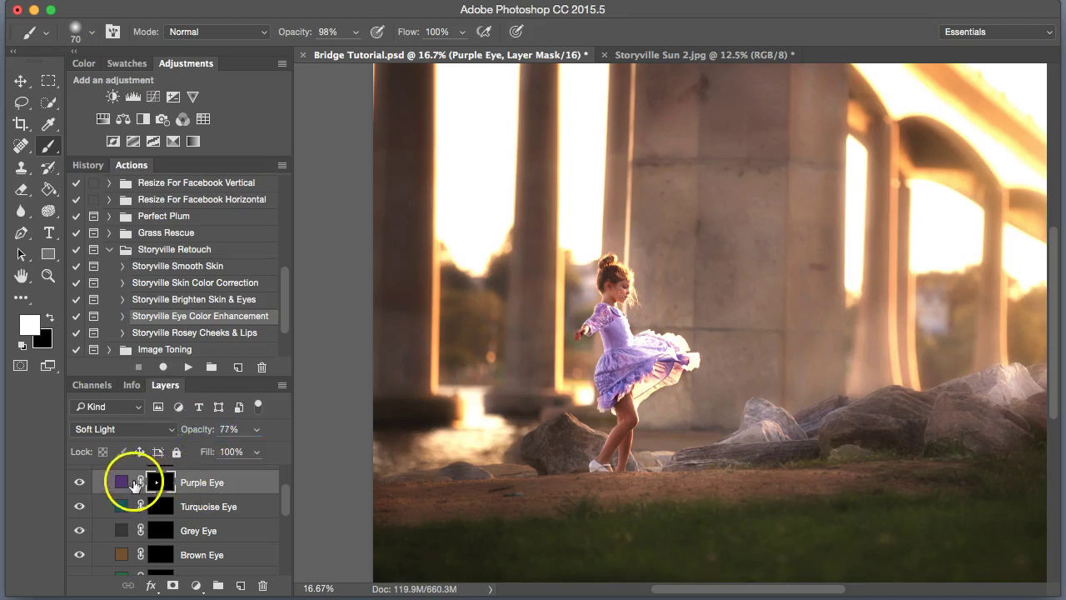
- Add a Curves adjustment clipped to Purple Eye and pull the curve down to deepen the purple
left_click(153, 97)
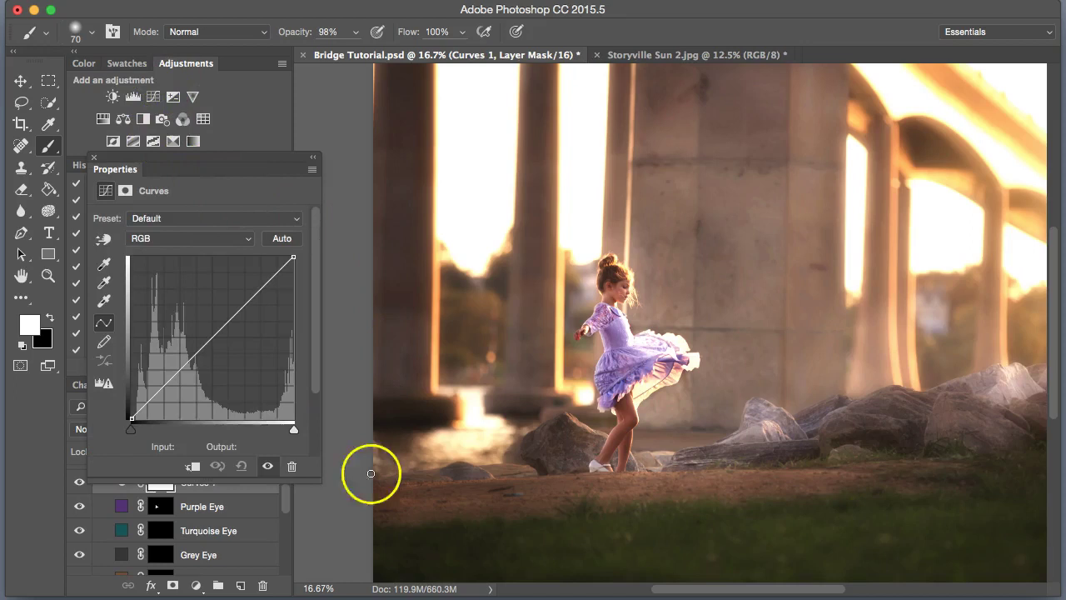
left_click(193, 469)
left_click_drag(215, 332, 236, 335)
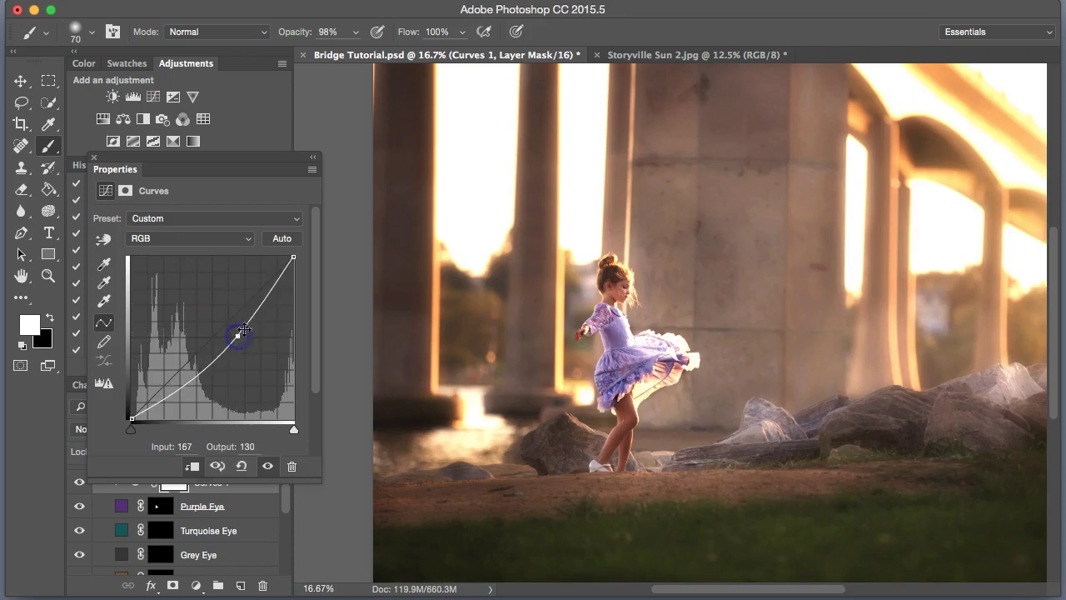
left_click(97, 159)
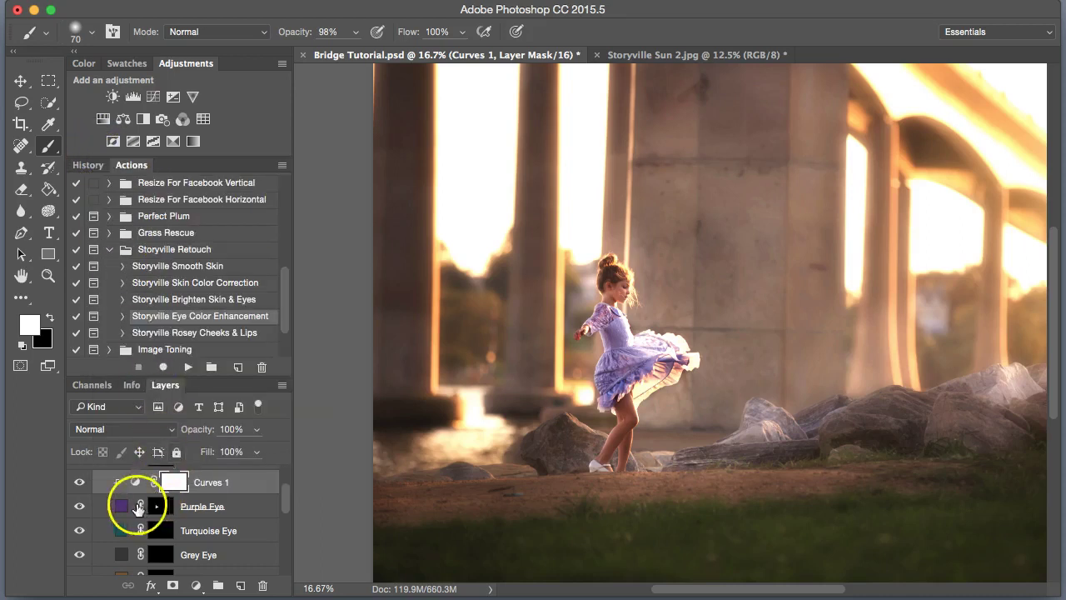
- Set Purple Eye's opacity to 43% and compare the tint hidden and shown
left_click(121, 502)
mouse_move(169, 433)
left_mouse_down()
mouse_move(136, 432)
mouse_move(169, 432)
left_mouse_up()
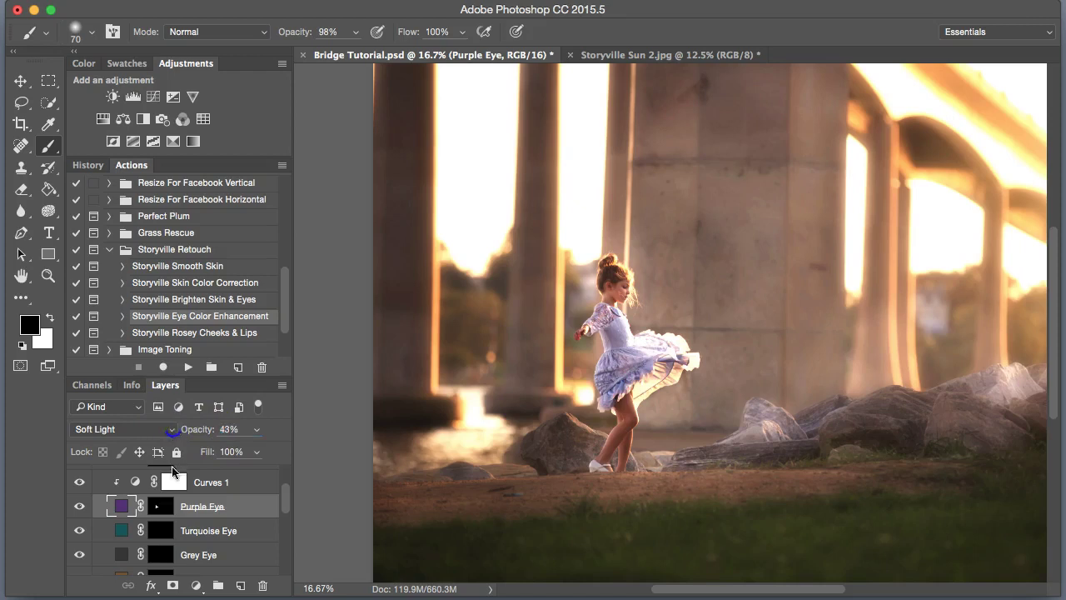
left_click(79, 508)
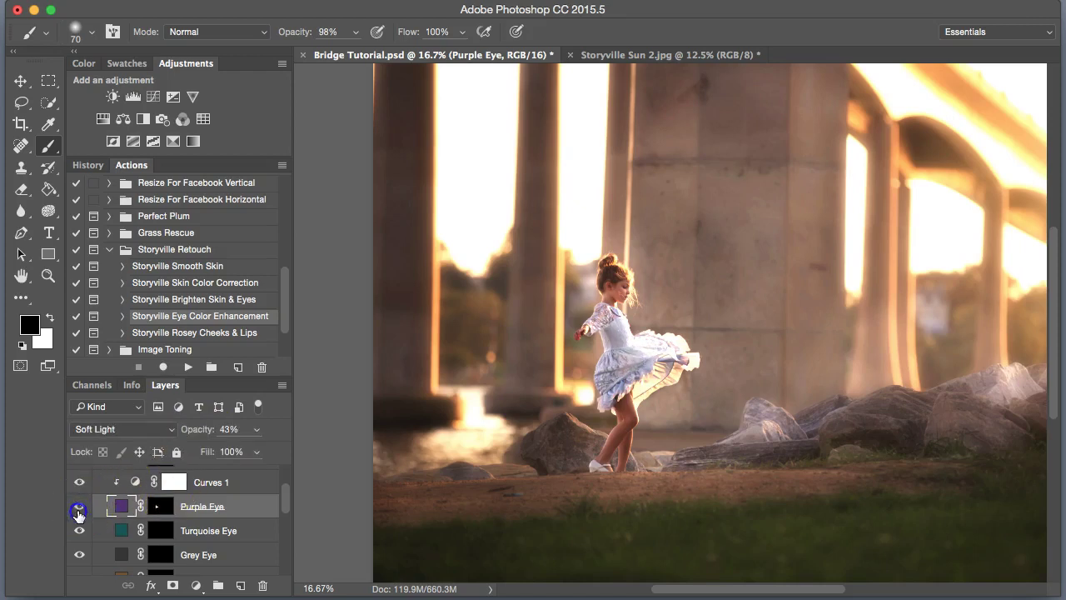
left_click(79, 510)
left_click(79, 510)
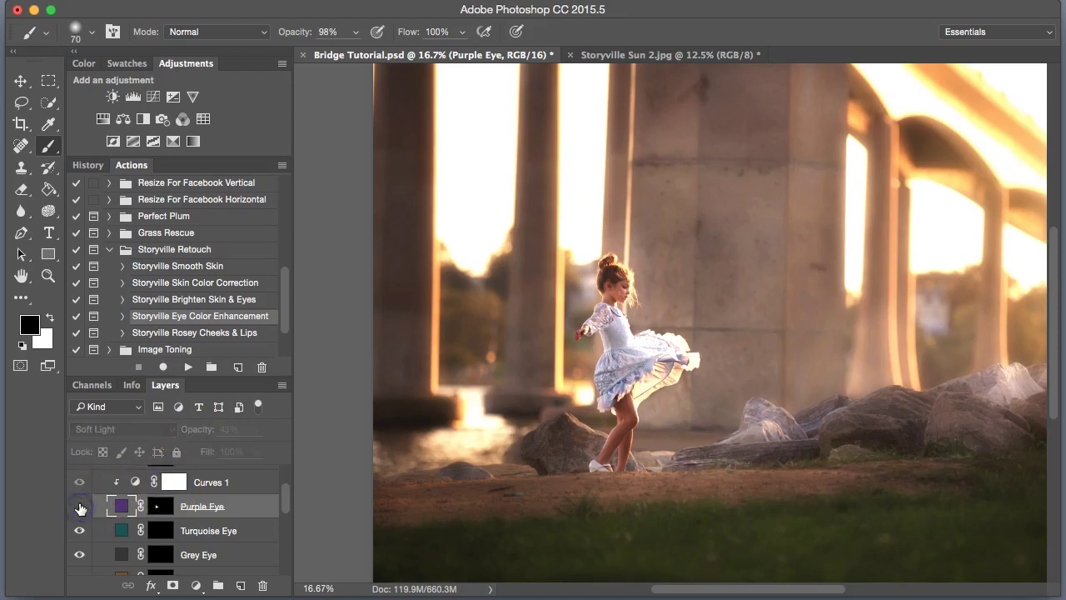
left_click(79, 509)
left_click_drag(289, 511, 282, 464)
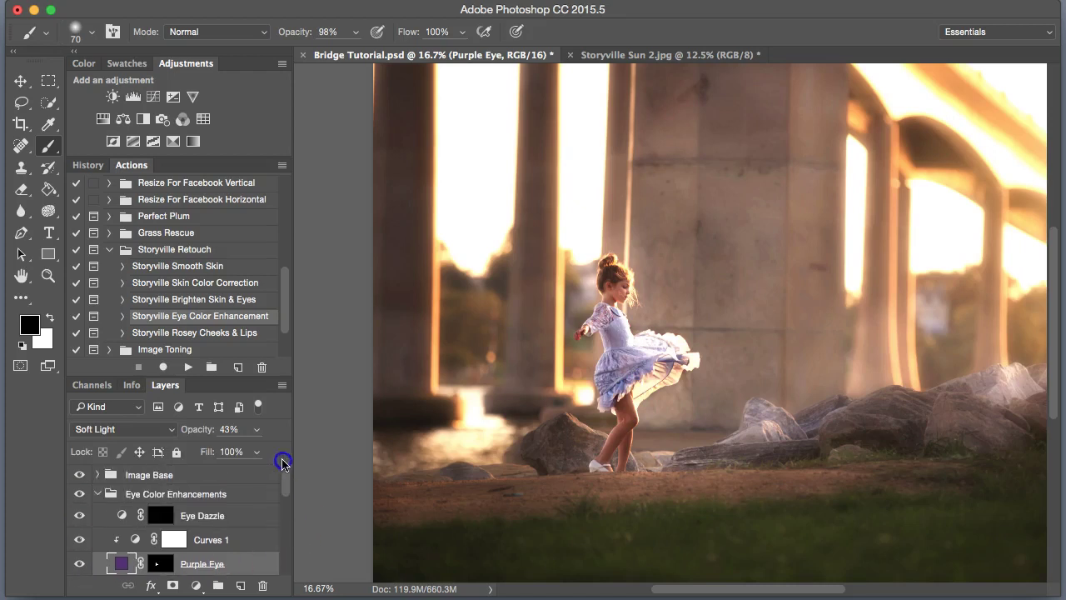
key("super+minus")
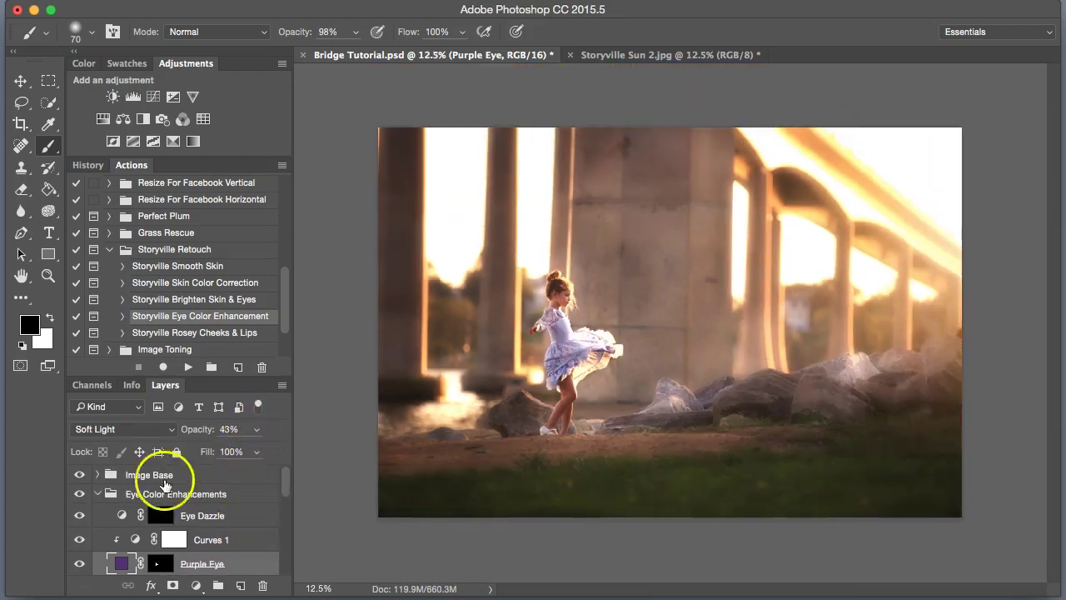
- Group all layers from Image Base down to Creamy Matte into Group 1
left_click(146, 474)
left_click_drag(286, 486, 276, 583)
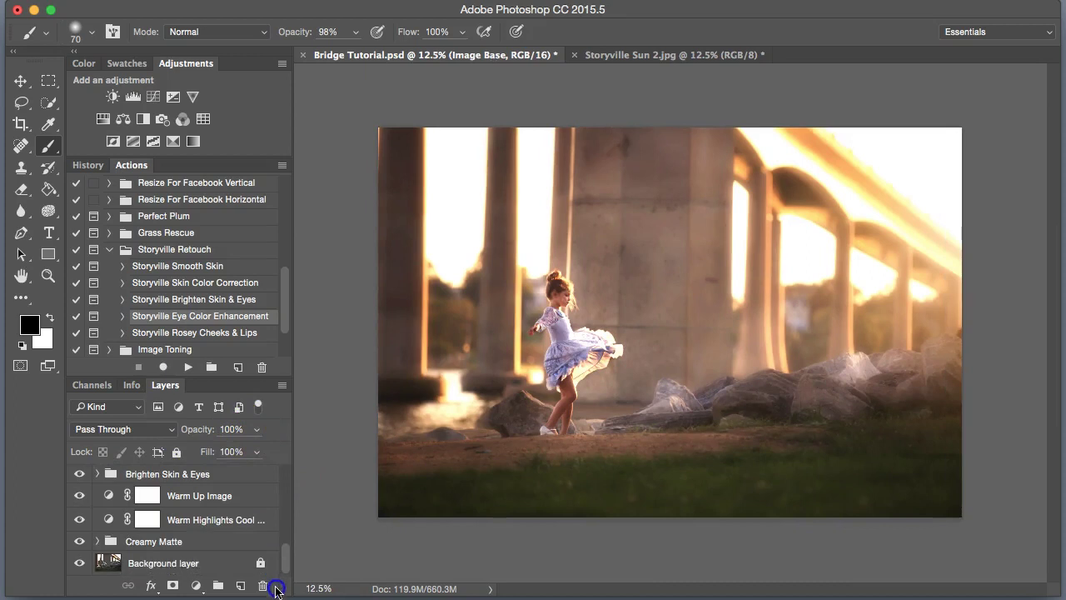
left_click(154, 543, "shift")
left_click_drag(154, 543, 217, 586)
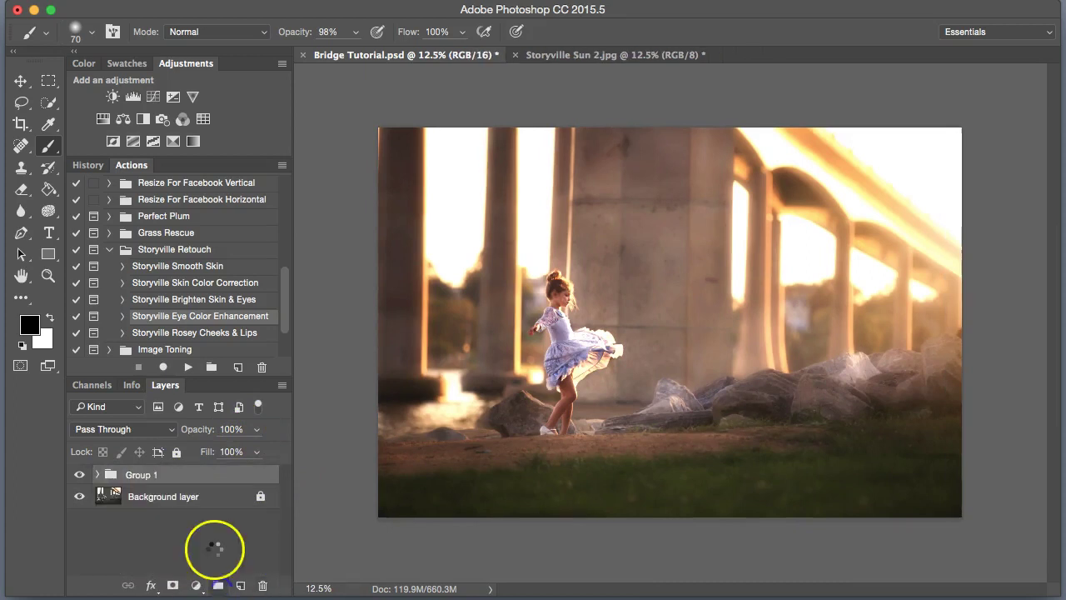
- Toggle Group 1 off and on to compare the edits with the original photo
left_click(80, 474)
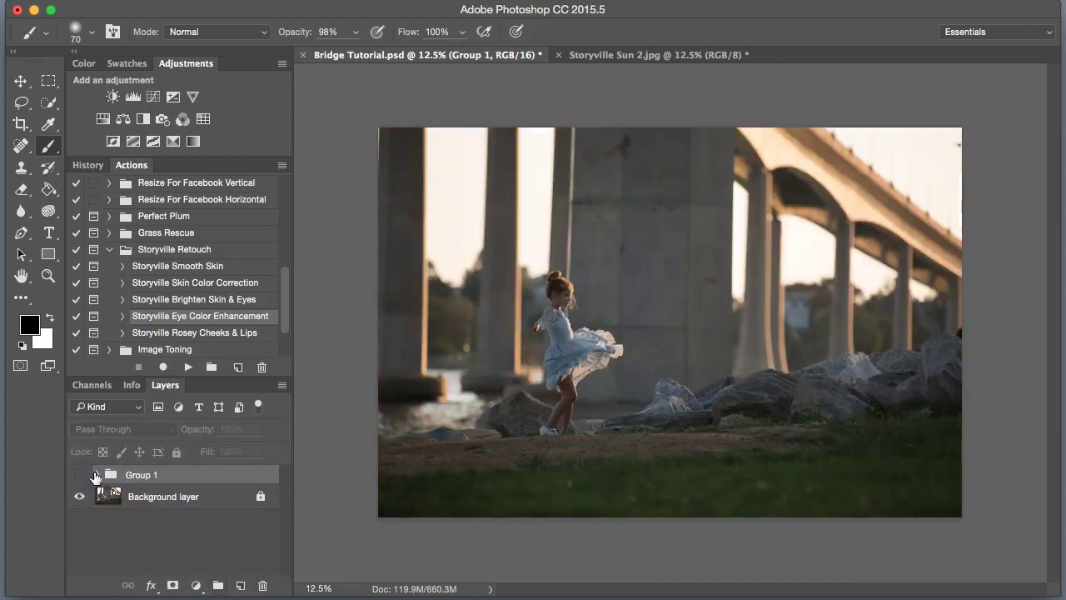
left_click(80, 475)
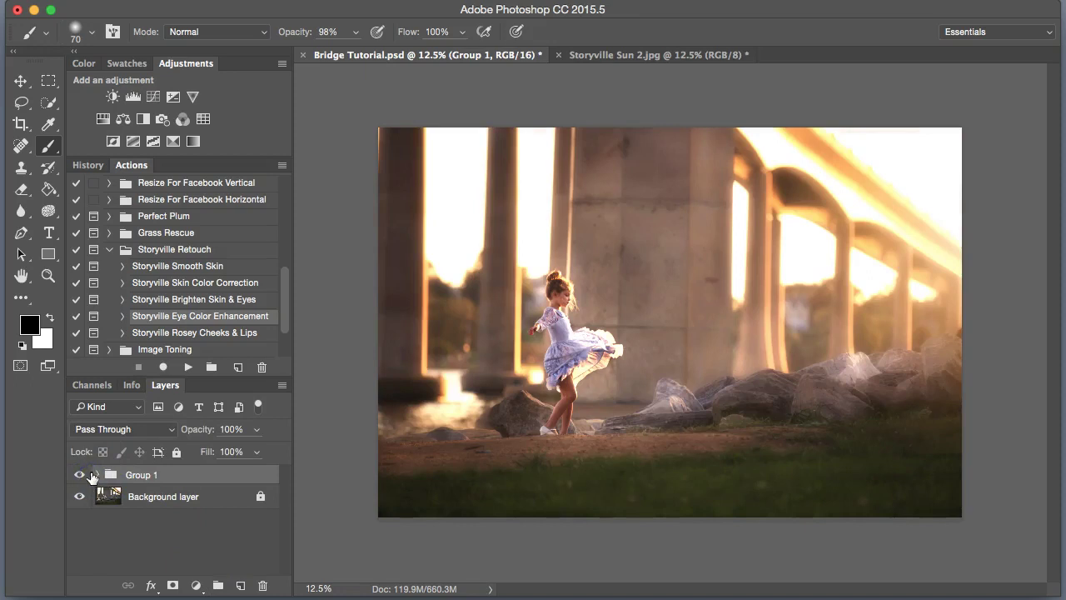
left_click(80, 474)
left_click(80, 474)
key("super+equal")
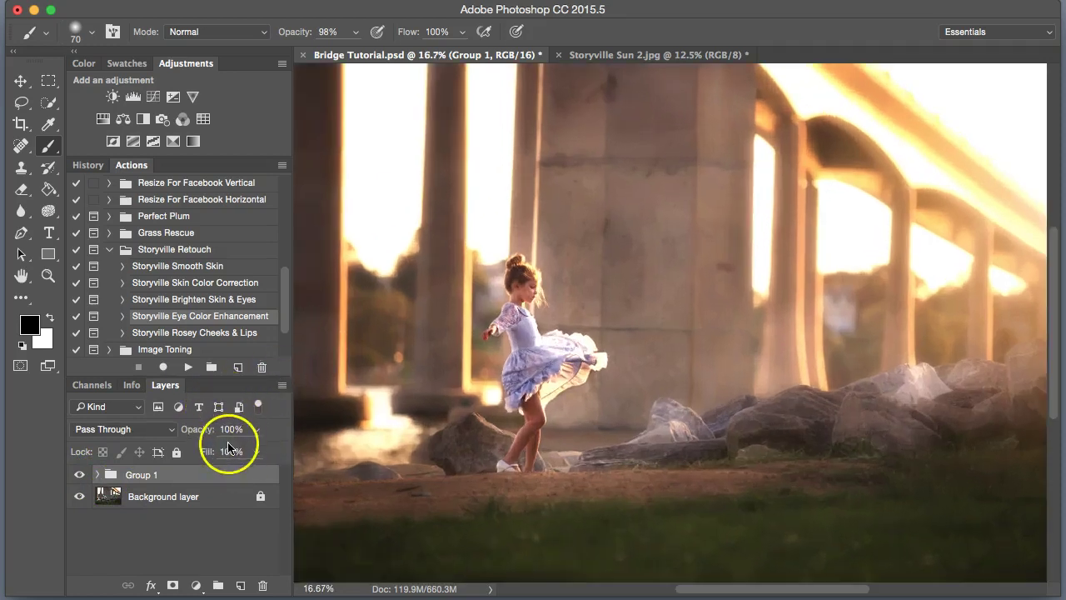